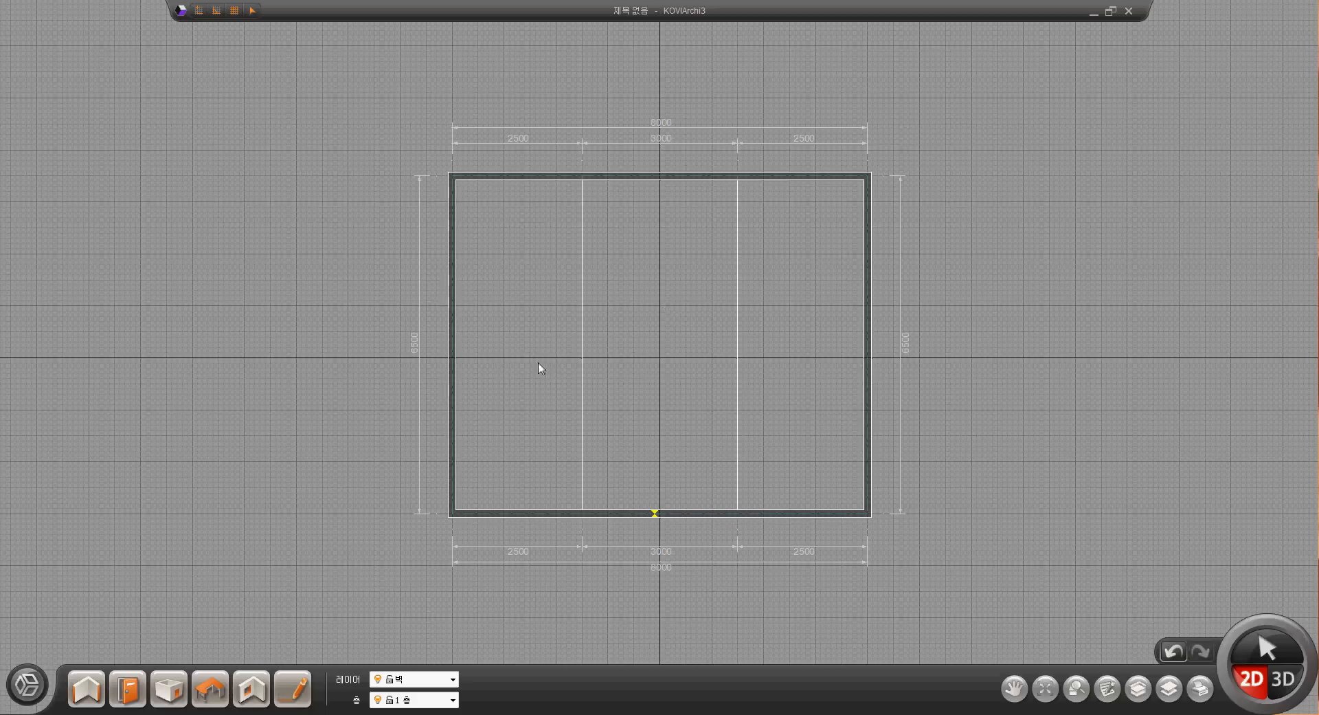
Create a room with both floor and ceiling in the middle section of the plan
left_click(166, 695)
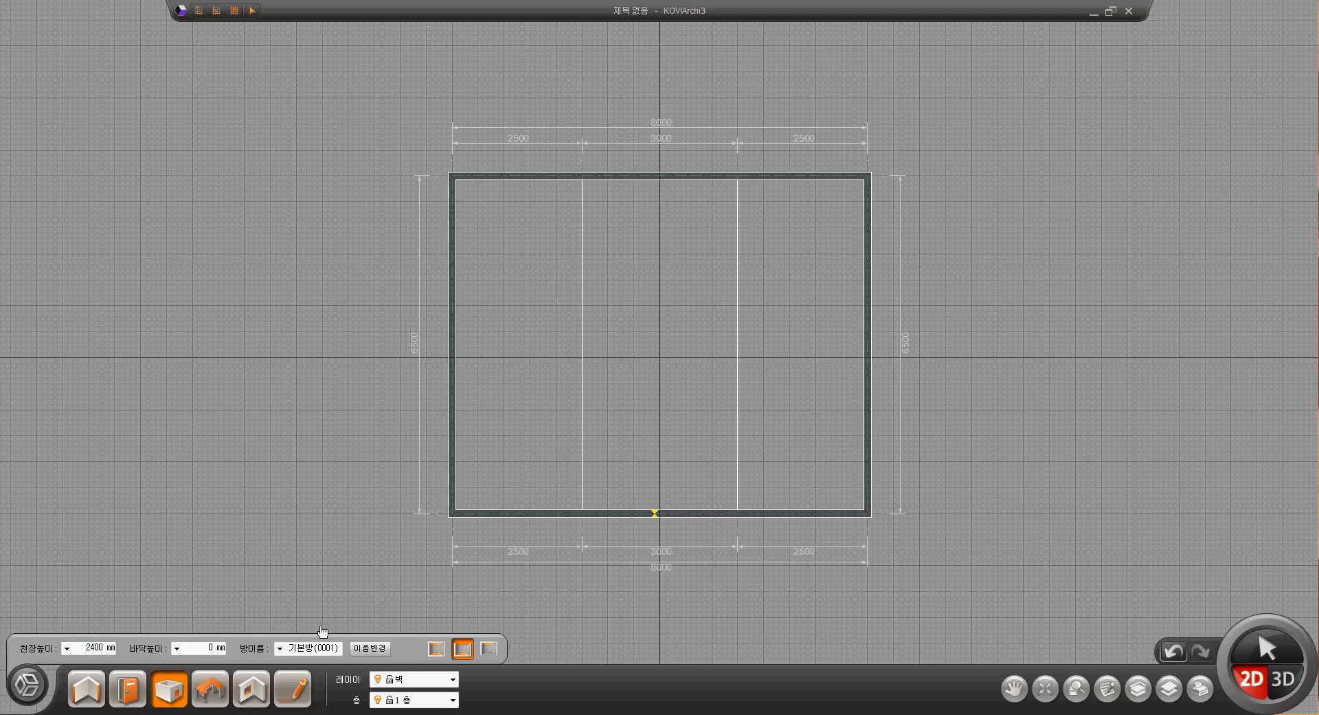
left_click(438, 653)
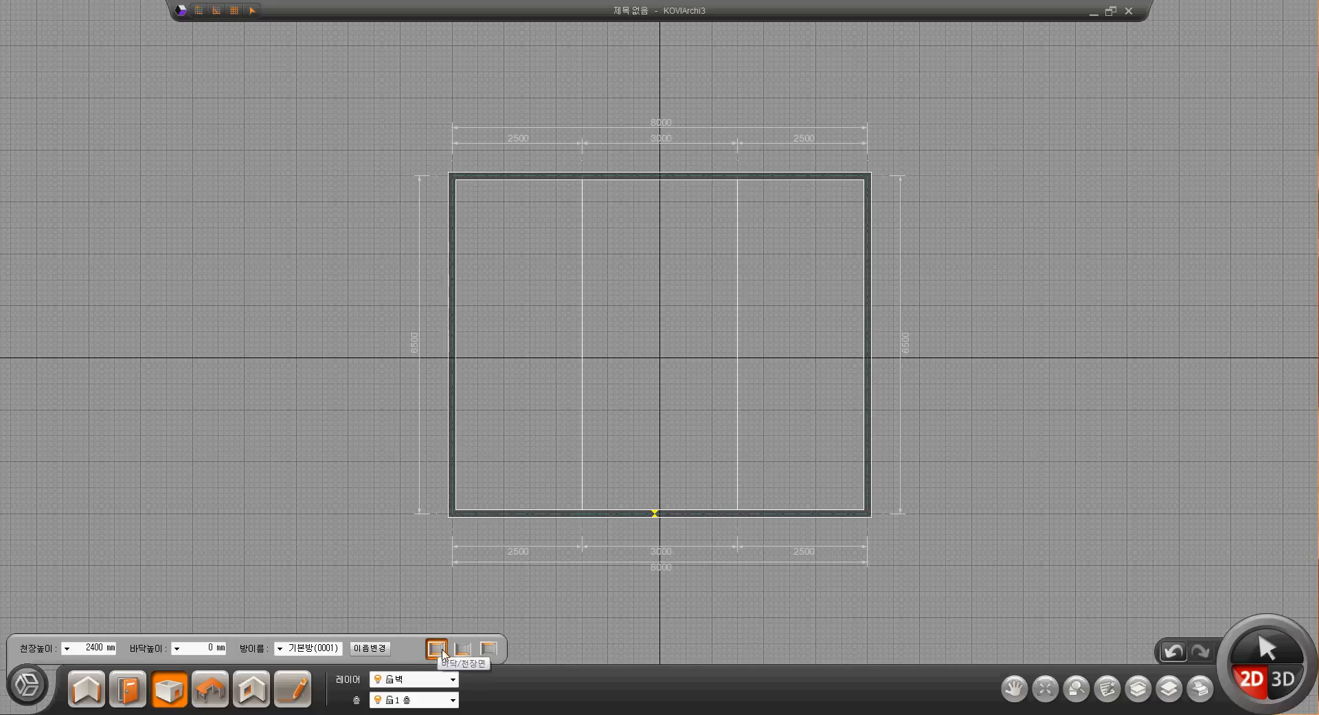
left_click(656, 344)
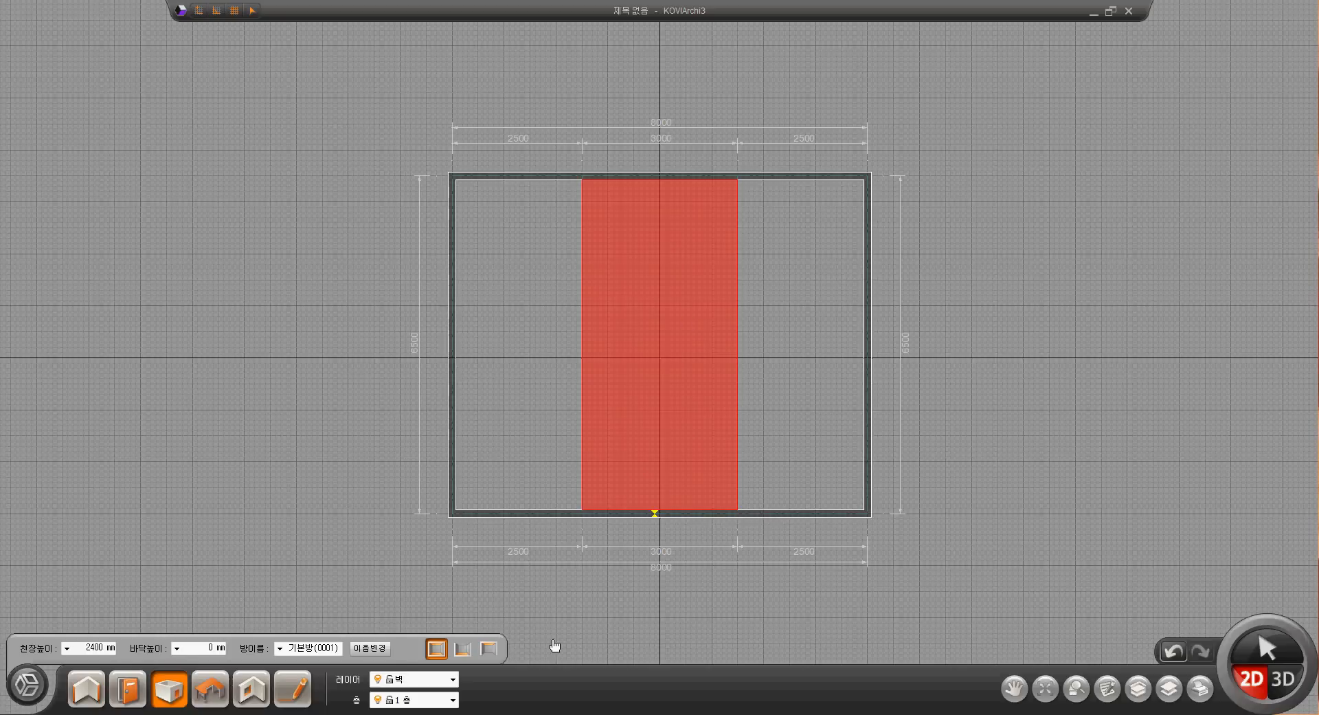
Create a floor-only room in the left section and a ceiling-only room in the right section
left_click(464, 649)
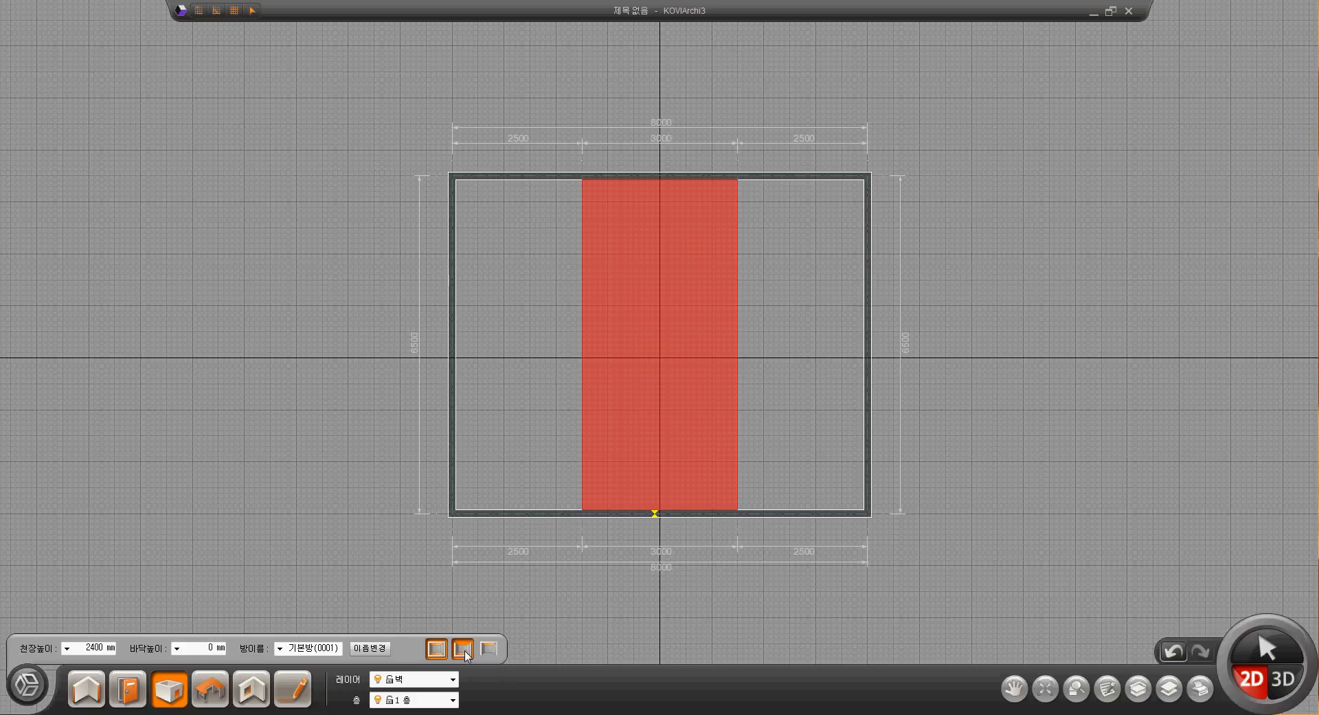
left_click(519, 316)
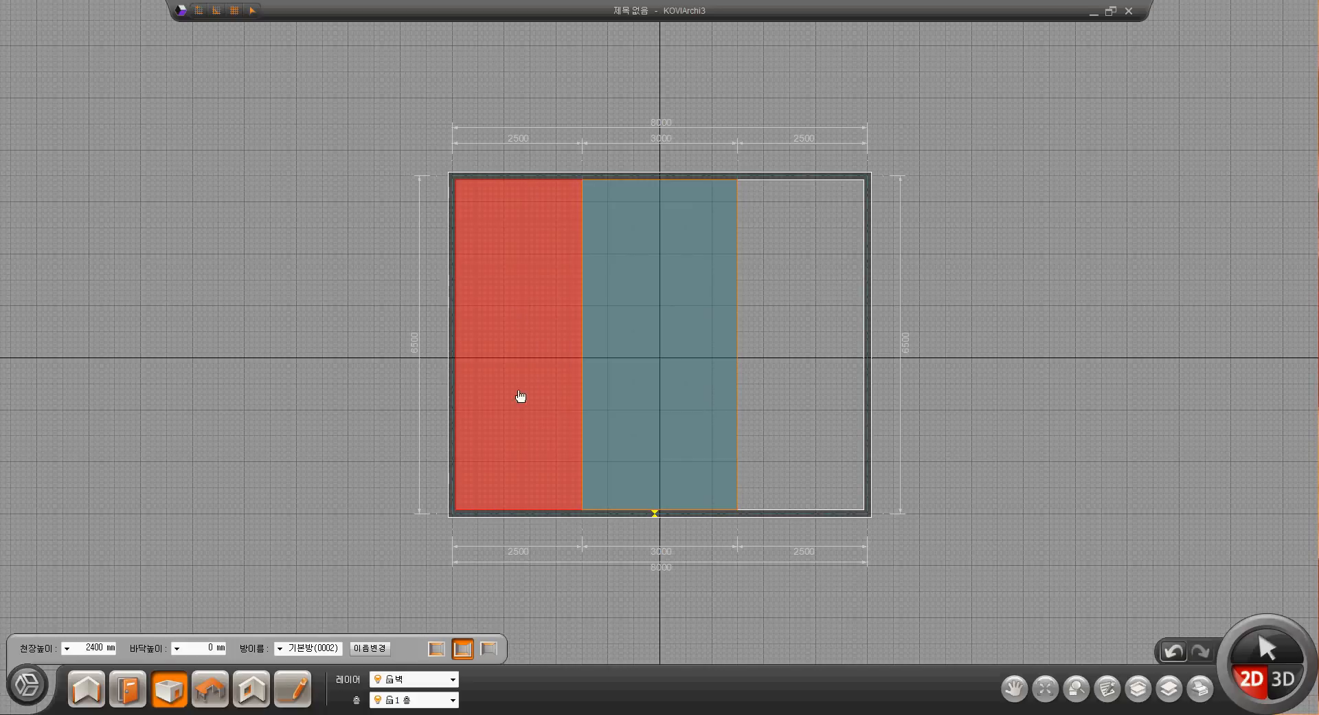
left_click(488, 650)
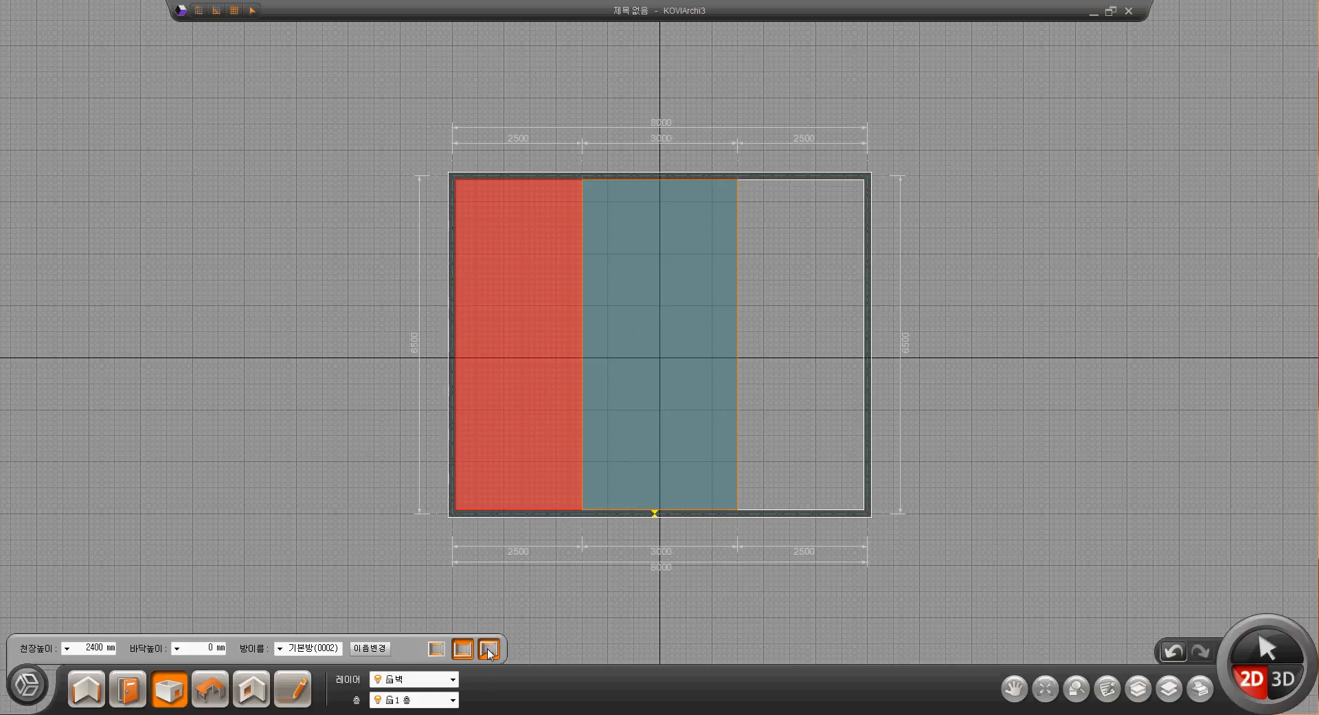
left_click(797, 354)
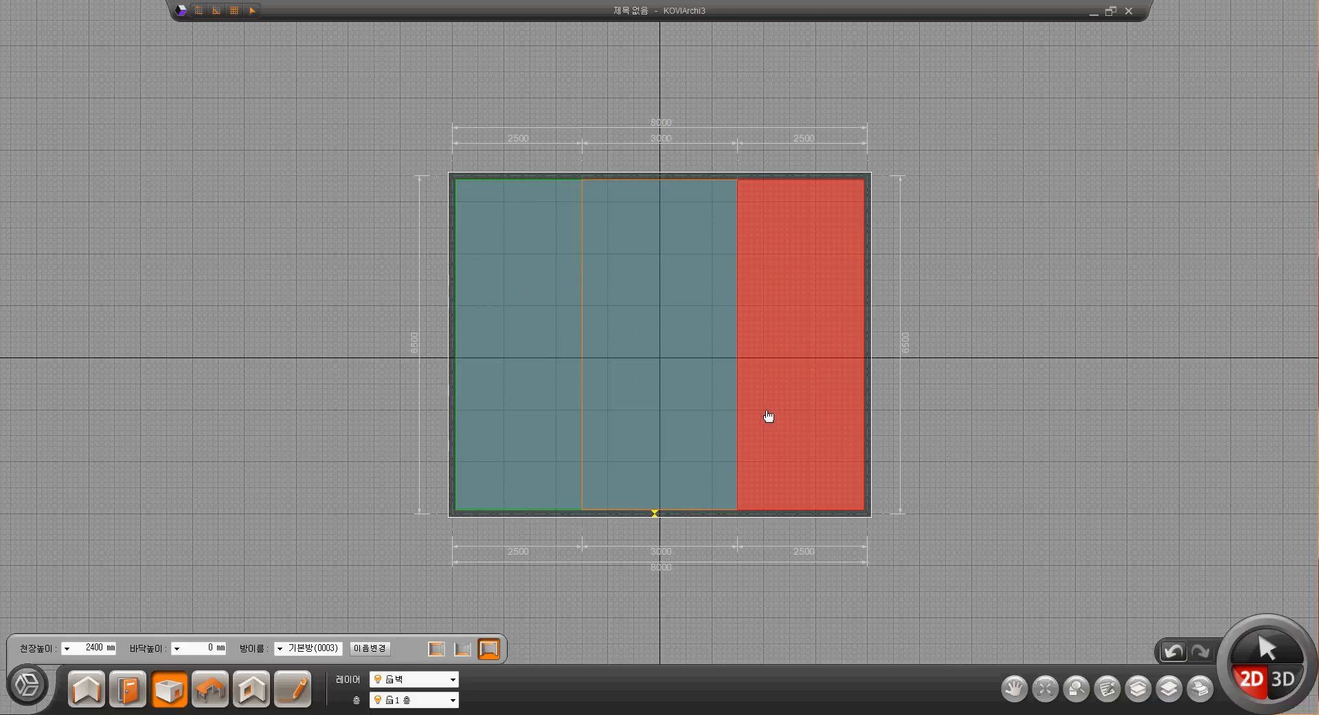
View the room in 3D and examine the floor and ceiling surfaces of the three sections
left_click(1282, 679)
mouse_move(652, 356)
left_mouse_down()
mouse_move(636, 388)
mouse_move(577, 413)
mouse_move(460, 409)
mouse_move(451, 451)
mouse_move(589, 465)
mouse_move(651, 431)
mouse_move(627, 359)
left_mouse_up()
left_click(127, 688)
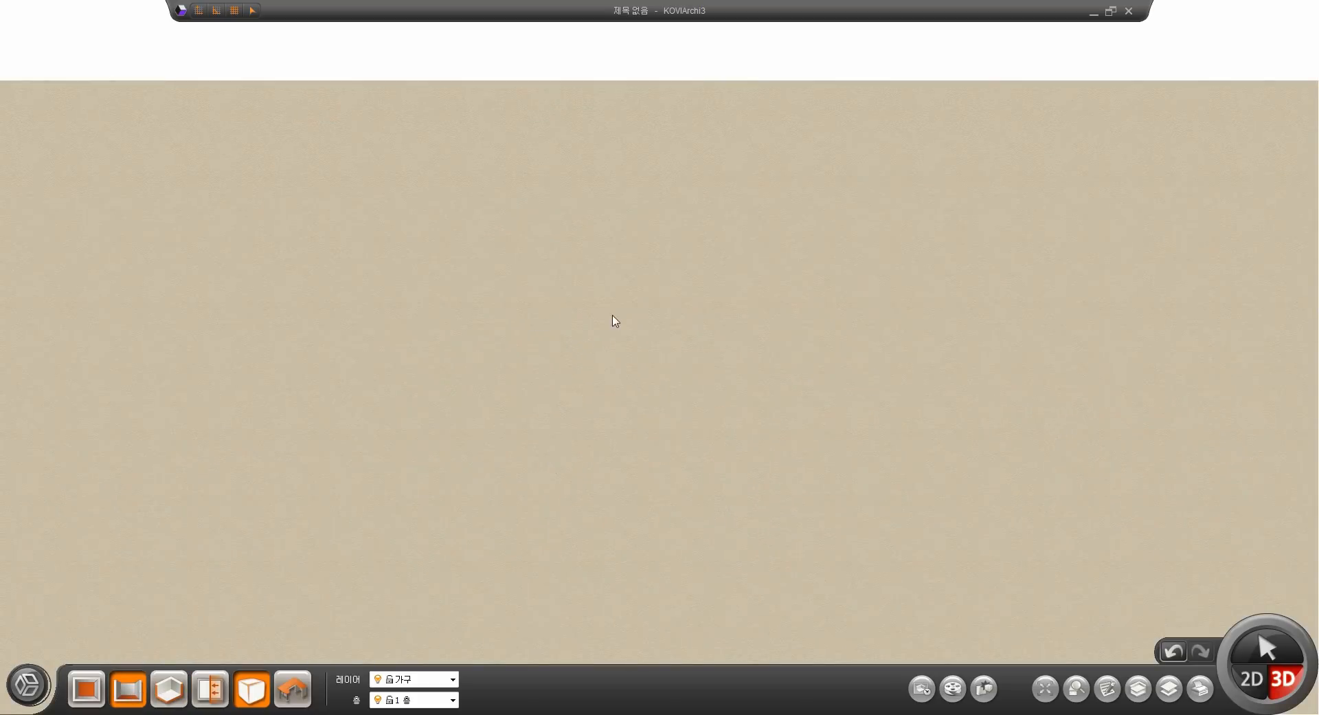
left_click(616, 245)
left_click(615, 246)
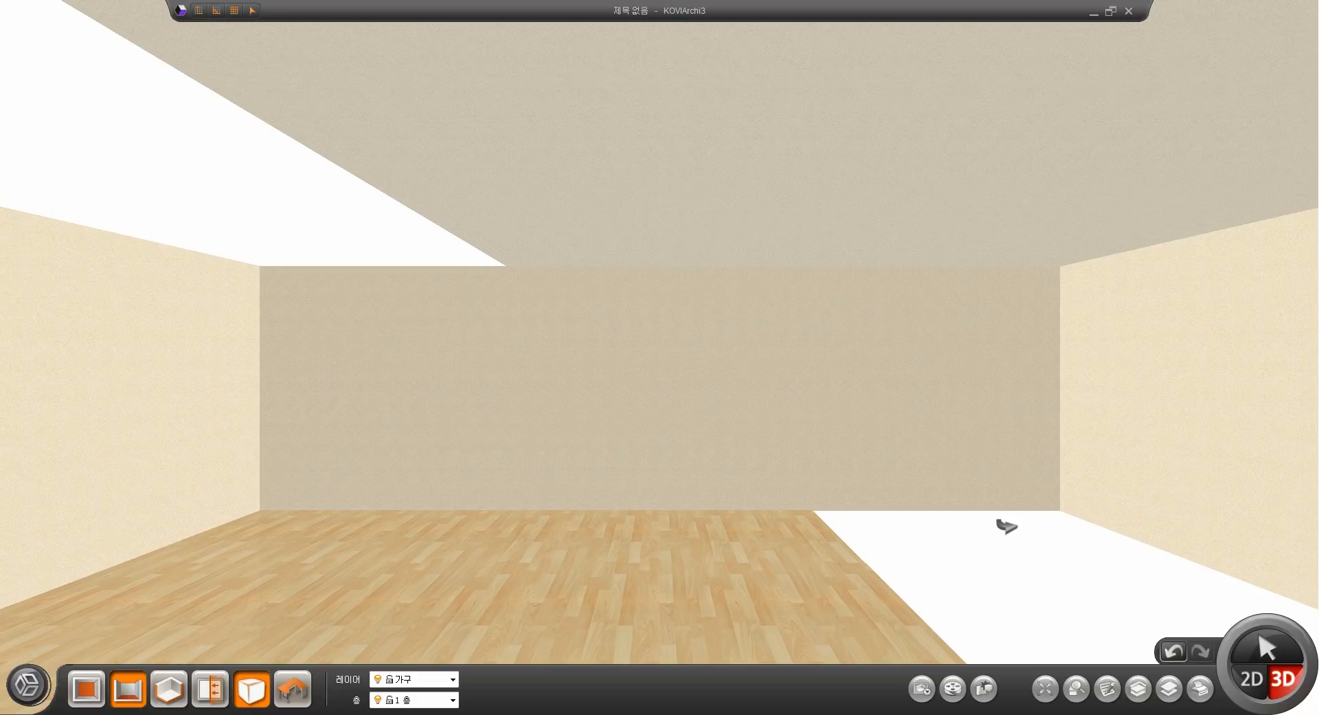
Return to the 2D plan and create a floor-and-ceiling room in the large area below the divided strips
left_click(1251, 679)
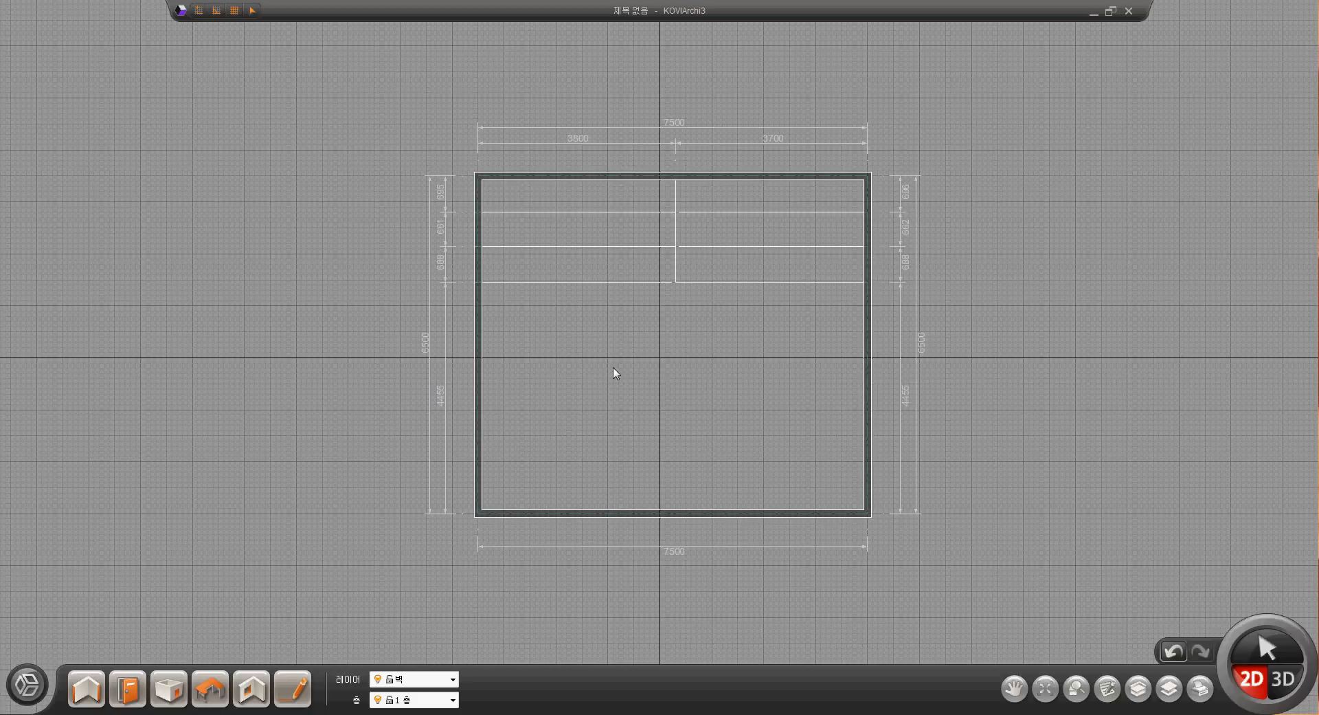
left_click(182, 690)
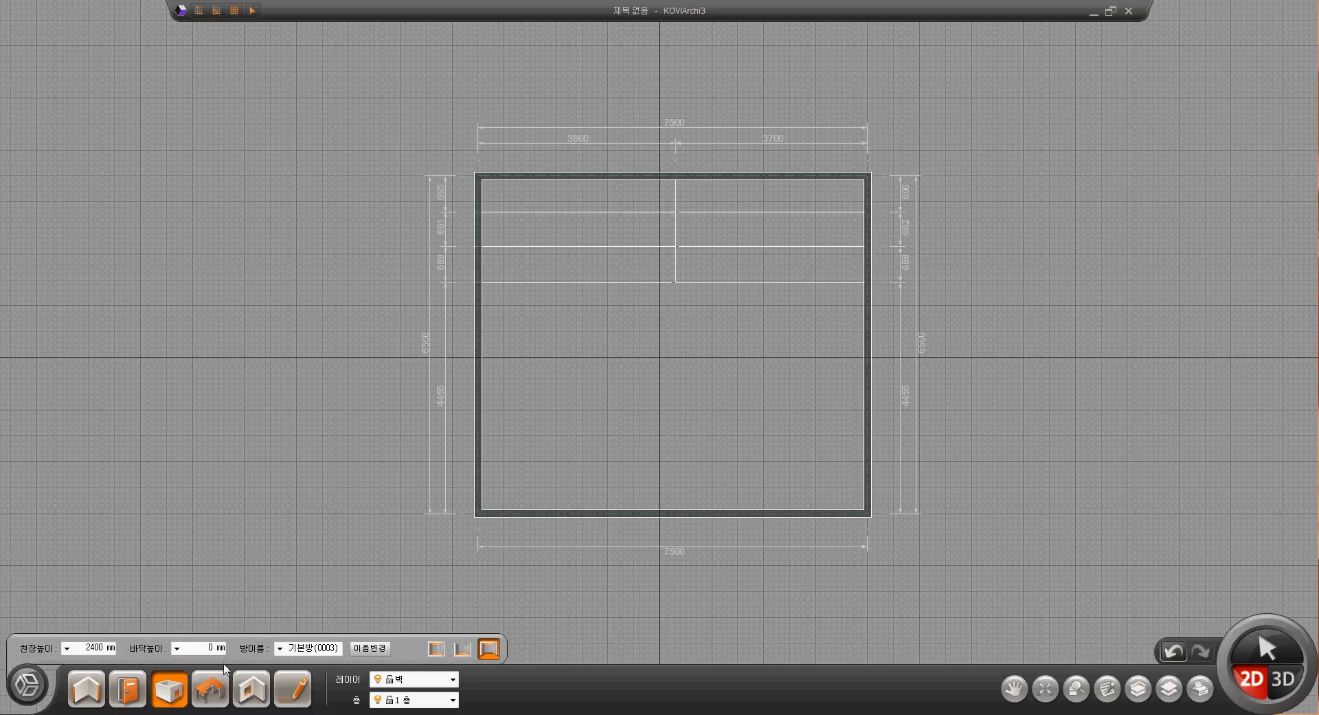
left_click(437, 648)
left_click(674, 409)
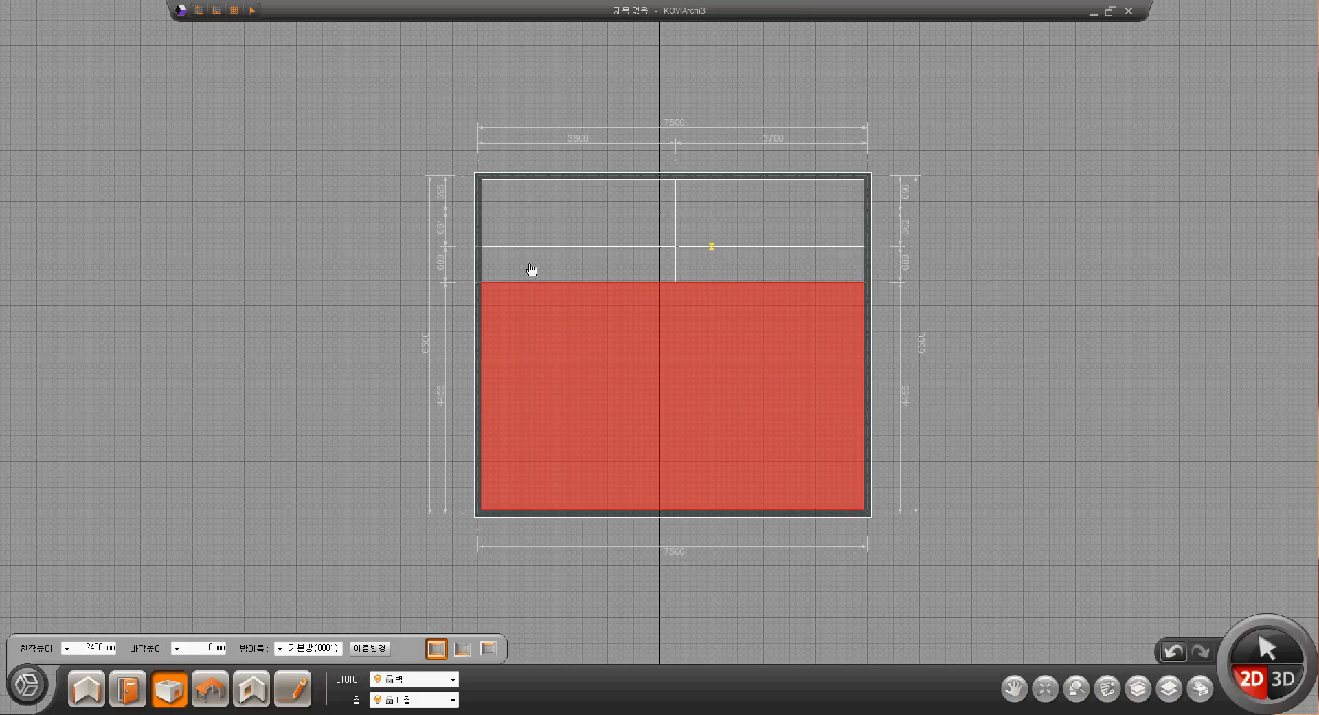
Create a room in the lowest left strip with floor height 300 mm and ceiling height 2100 mm
left_click(178, 650)
left_click(195, 648)
type("30")
left_click(83, 648)
type("2100")
left_click(552, 267)
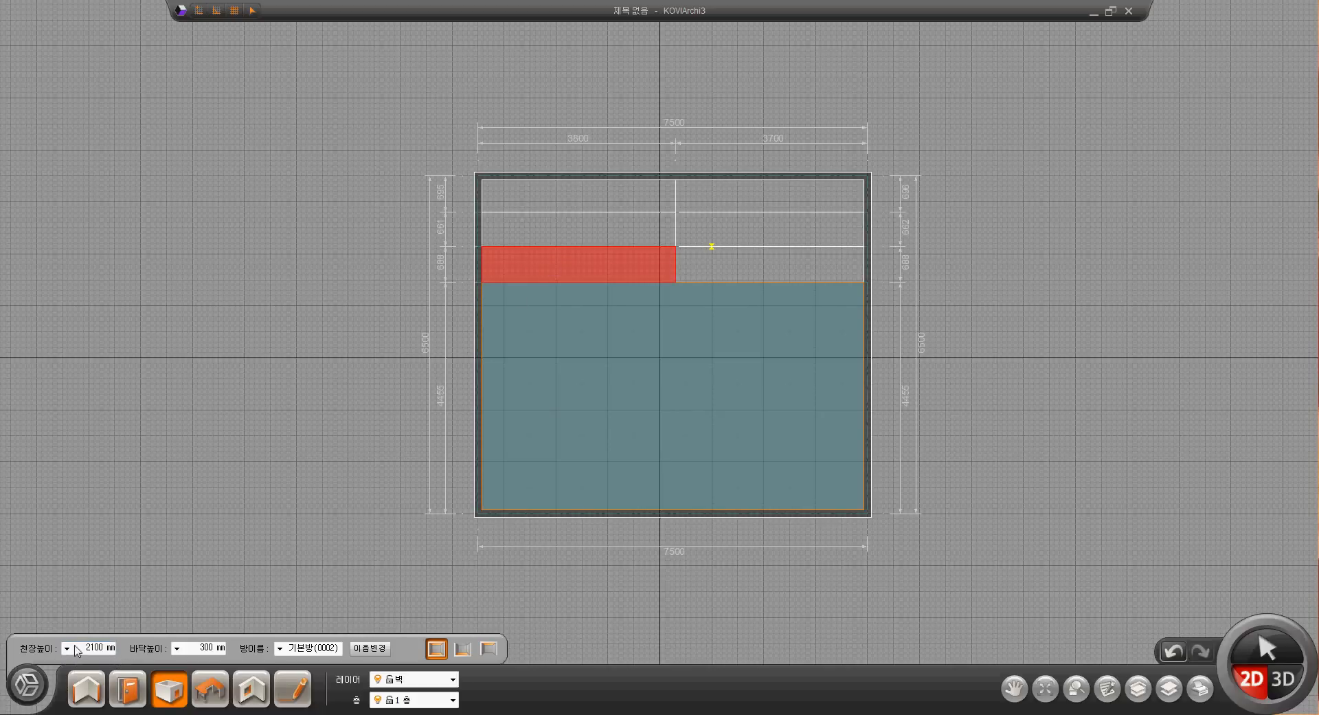
Create a room in the middle left strip with floor height 600 mm and ceiling height 1800 mm
left_click(214, 647)
type("60")
left_click(93, 647)
type("11")
key("BackSpace")
type("8")
left_click(536, 231)
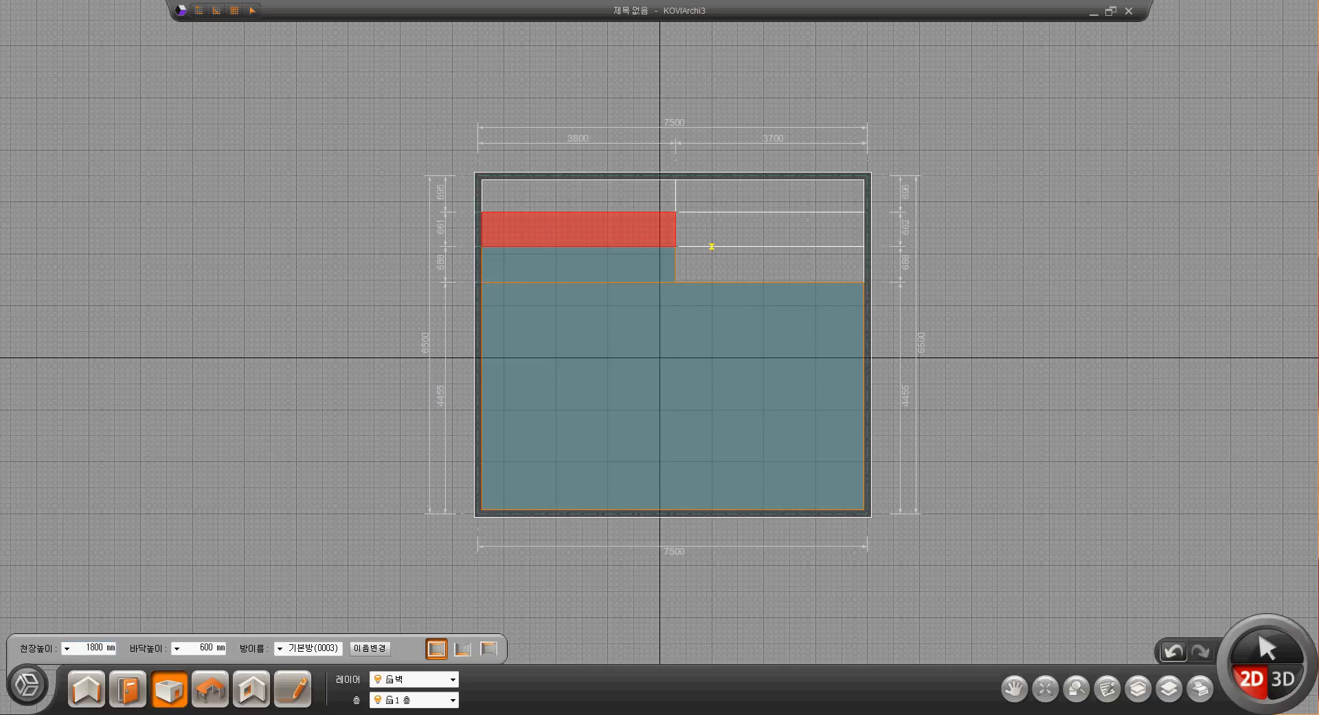
Create a room in the uppermost left strip with floor height 900 mm and ceiling height 1500 mm
double_click(206, 648)
type("900")
double_click(112, 648)
type("1500")
left_click(583, 231)
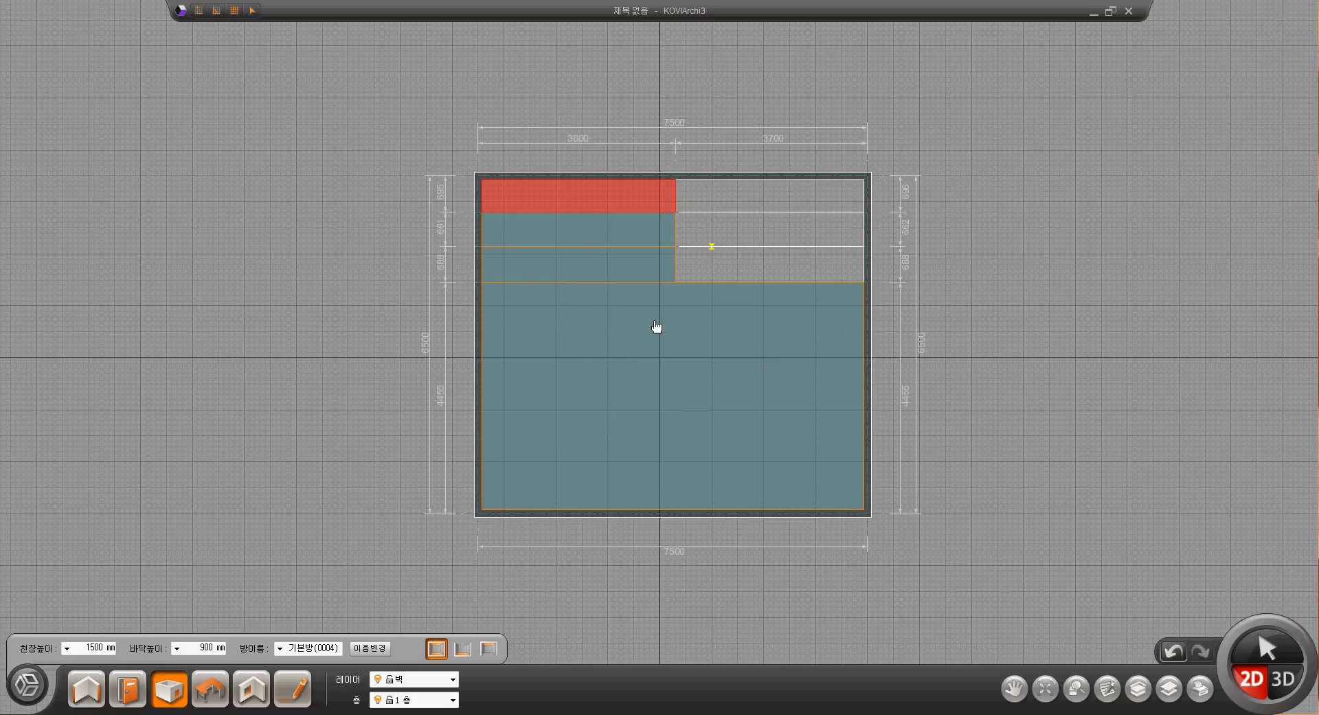
Create rooms in the three right strips with floor height 0, using a 2700 mm ceiling for the lowest strip and 3000 mm above it
left_click(176, 650)
left_click(205, 583)
left_click(177, 648)
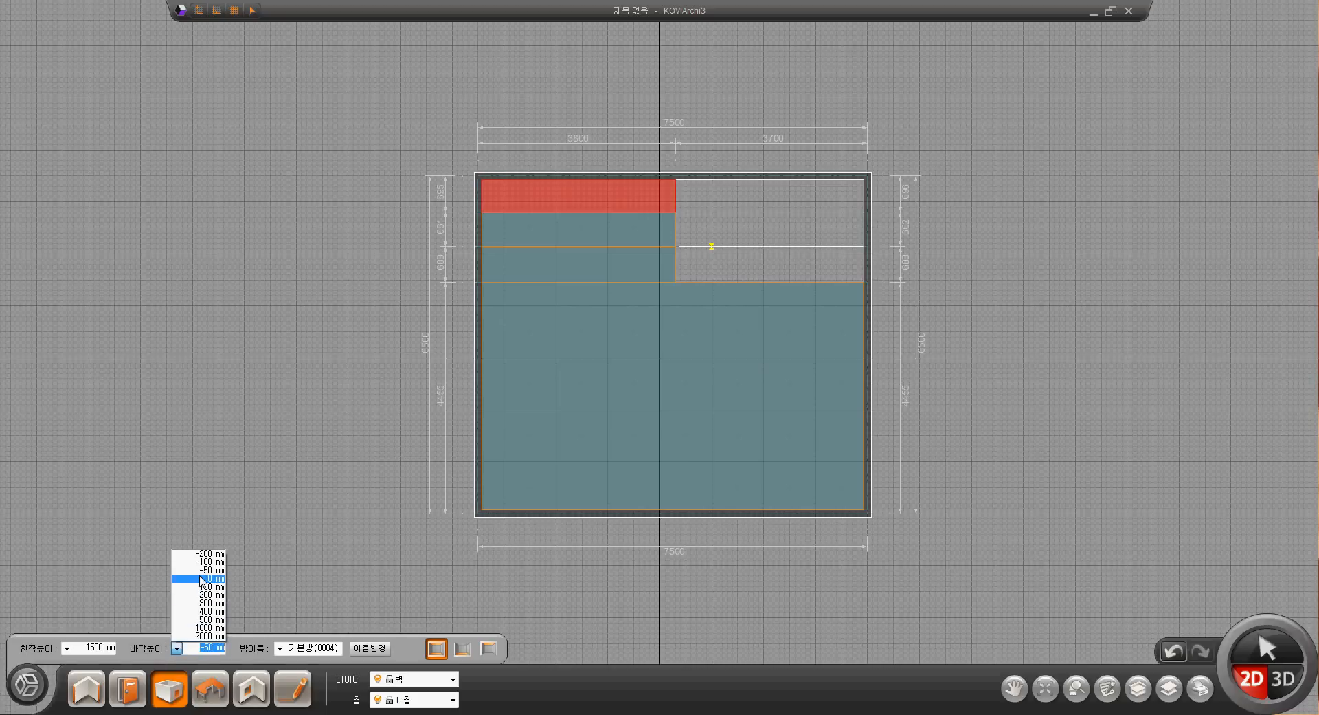
left_click(201, 578)
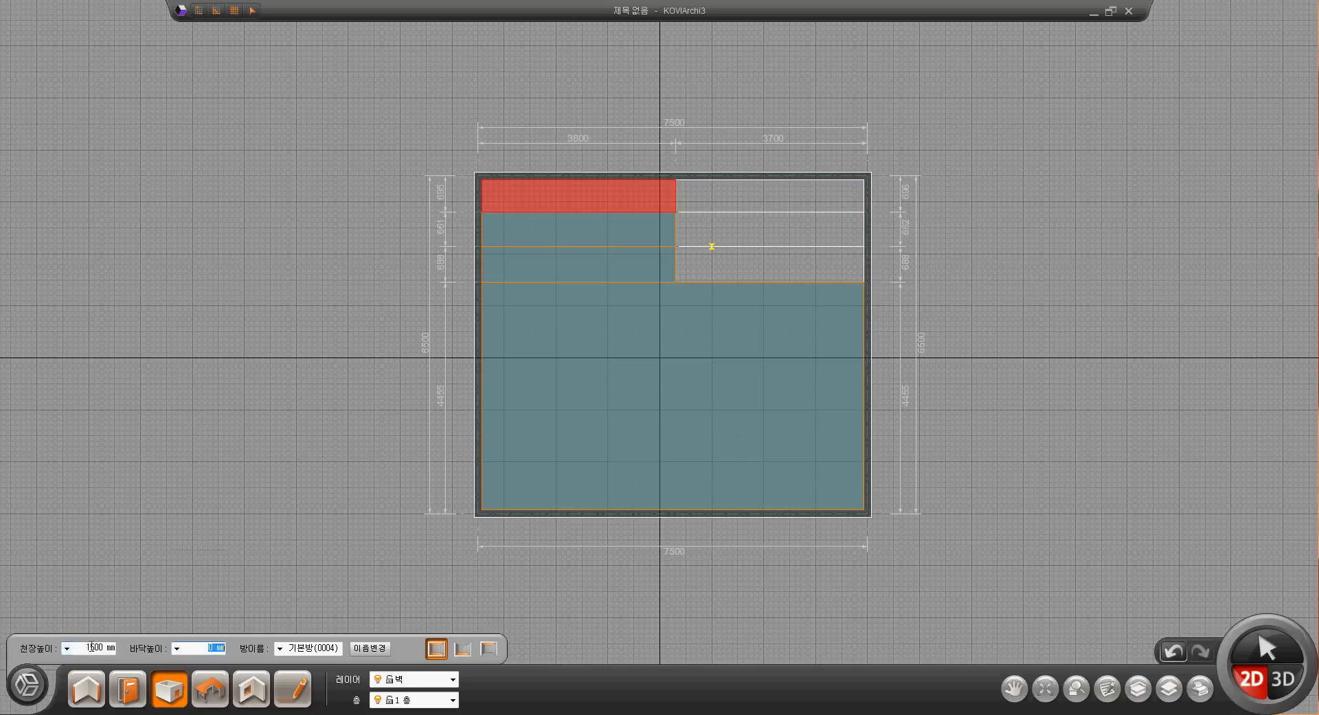
left_click(92, 650)
type("27")
left_click(746, 264)
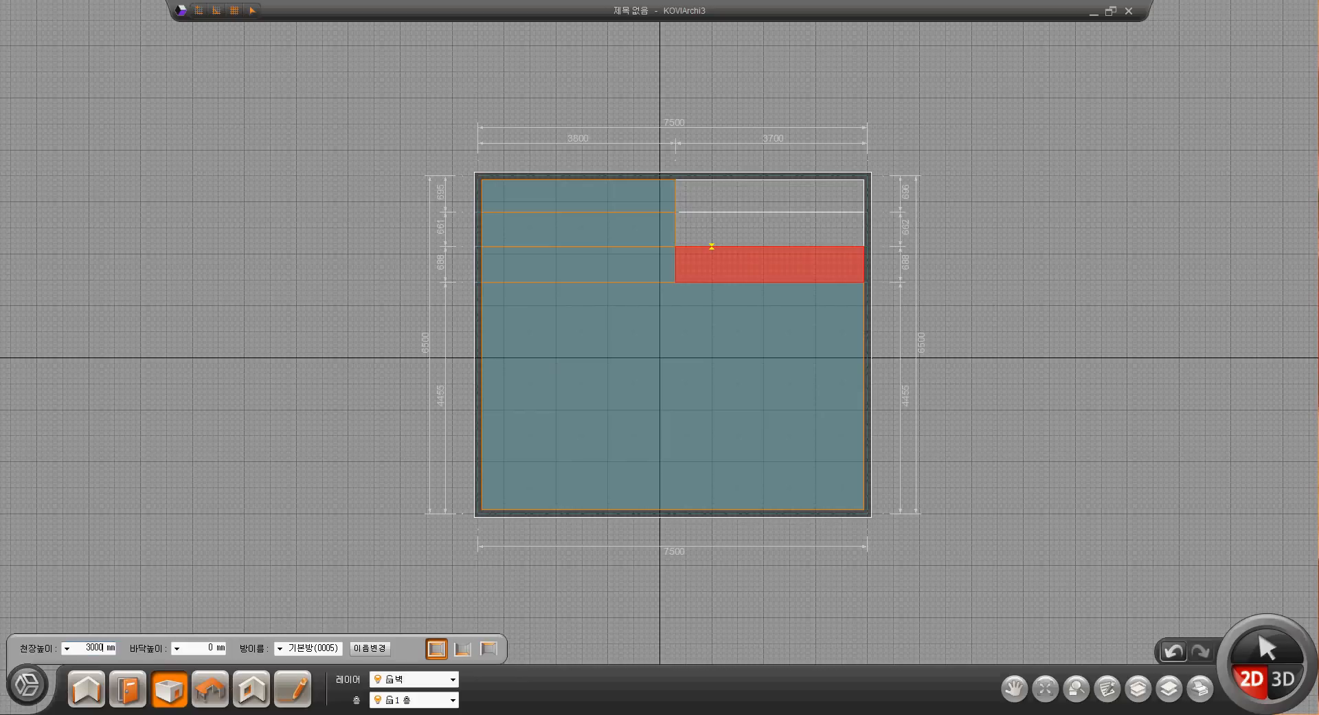
left_click(742, 230)
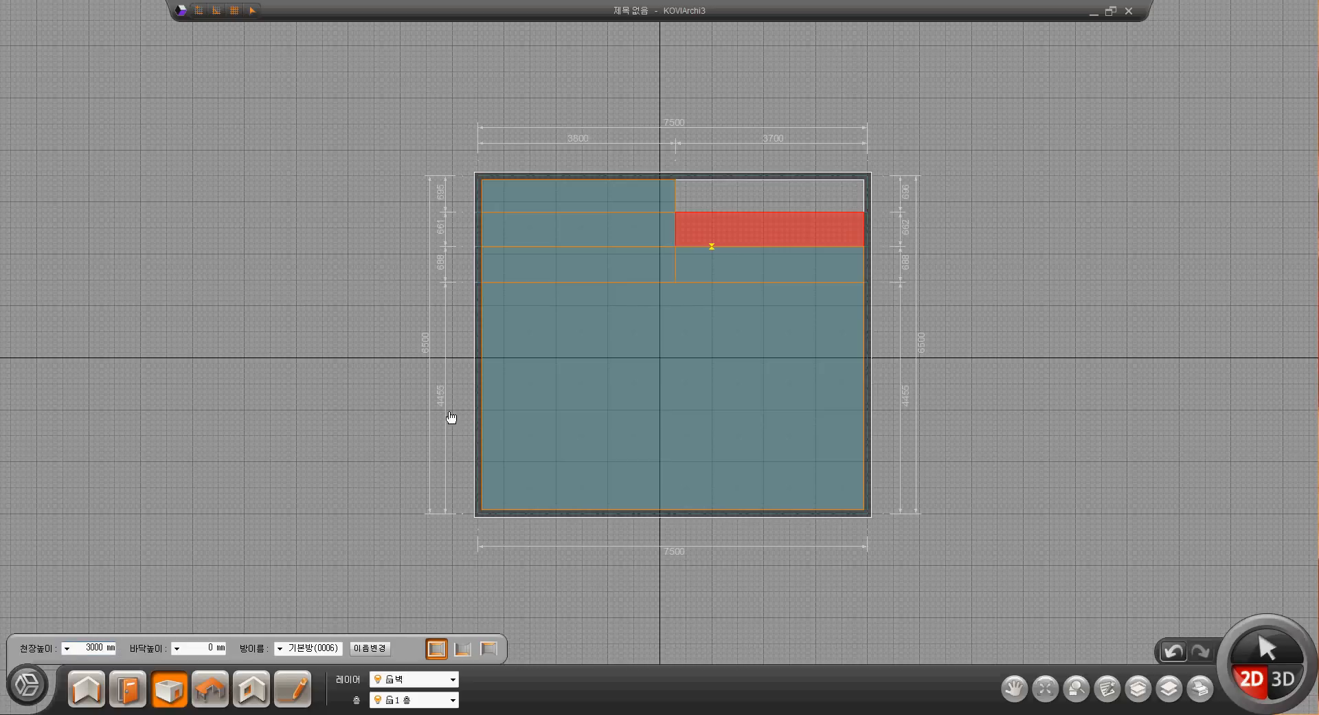
left_click(756, 205)
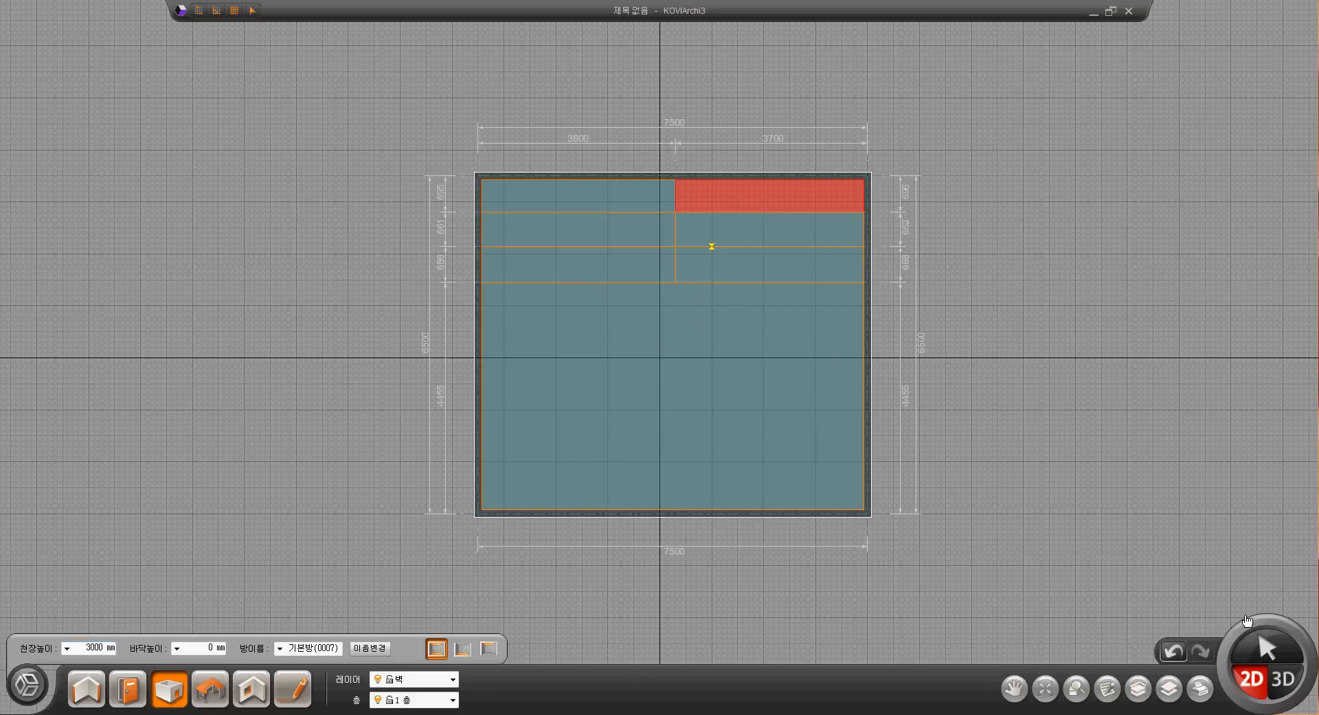
View the model in 3D and examine the stepped floors on the left and the raised ceilings on the right
left_click(1285, 687)
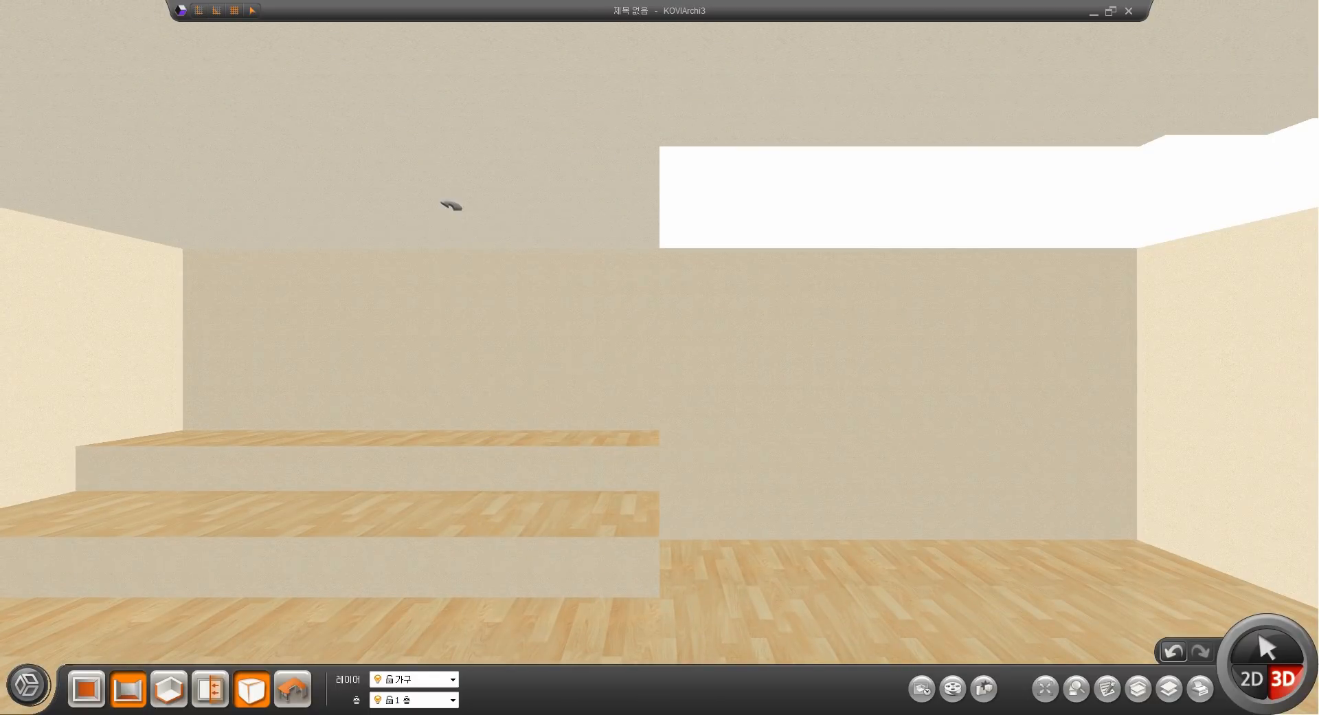
left_click(424, 503)
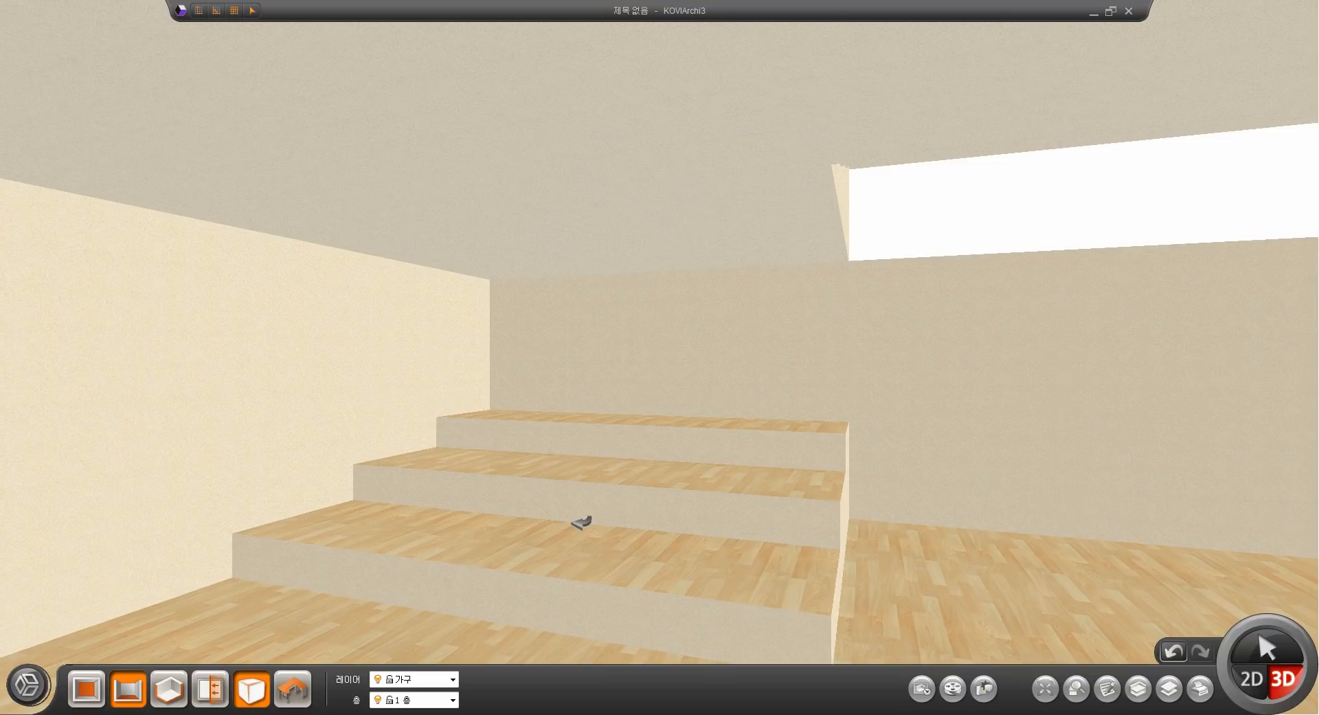
left_click(680, 264)
left_click(932, 427)
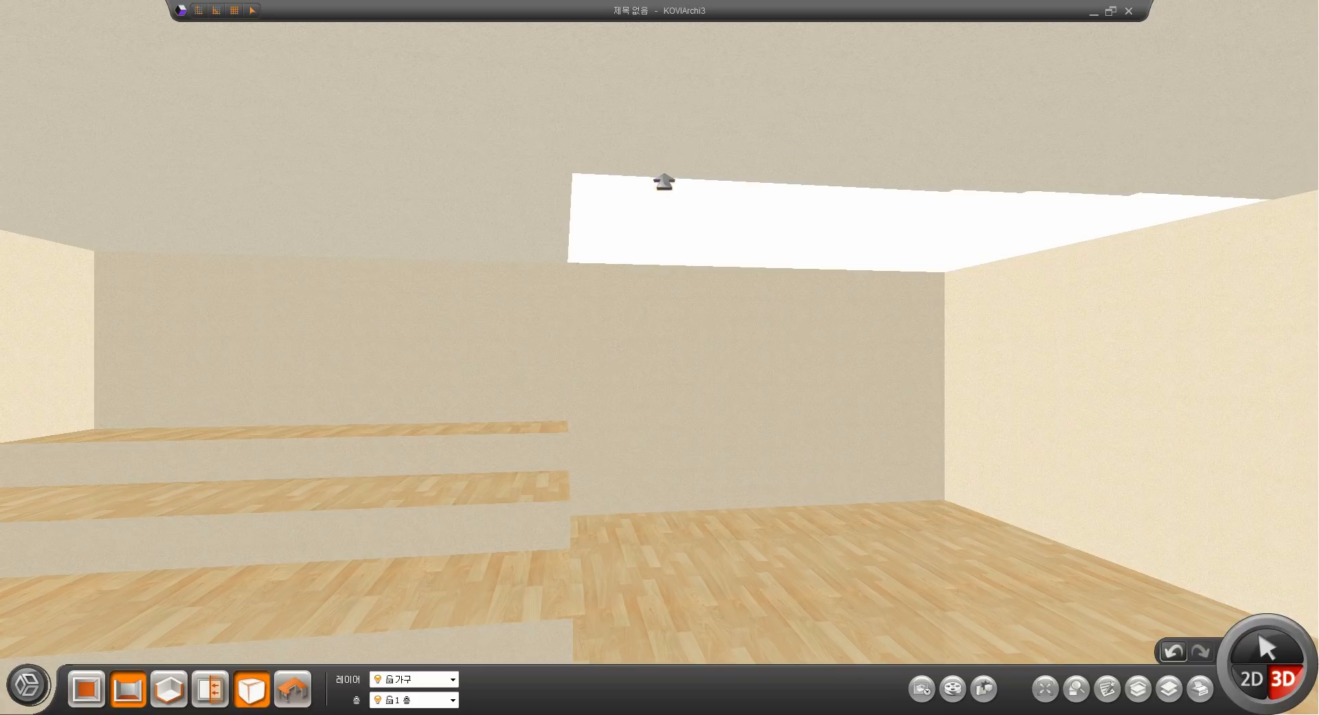
left_click(676, 155)
left_click_drag(676, 155, 630, 182)
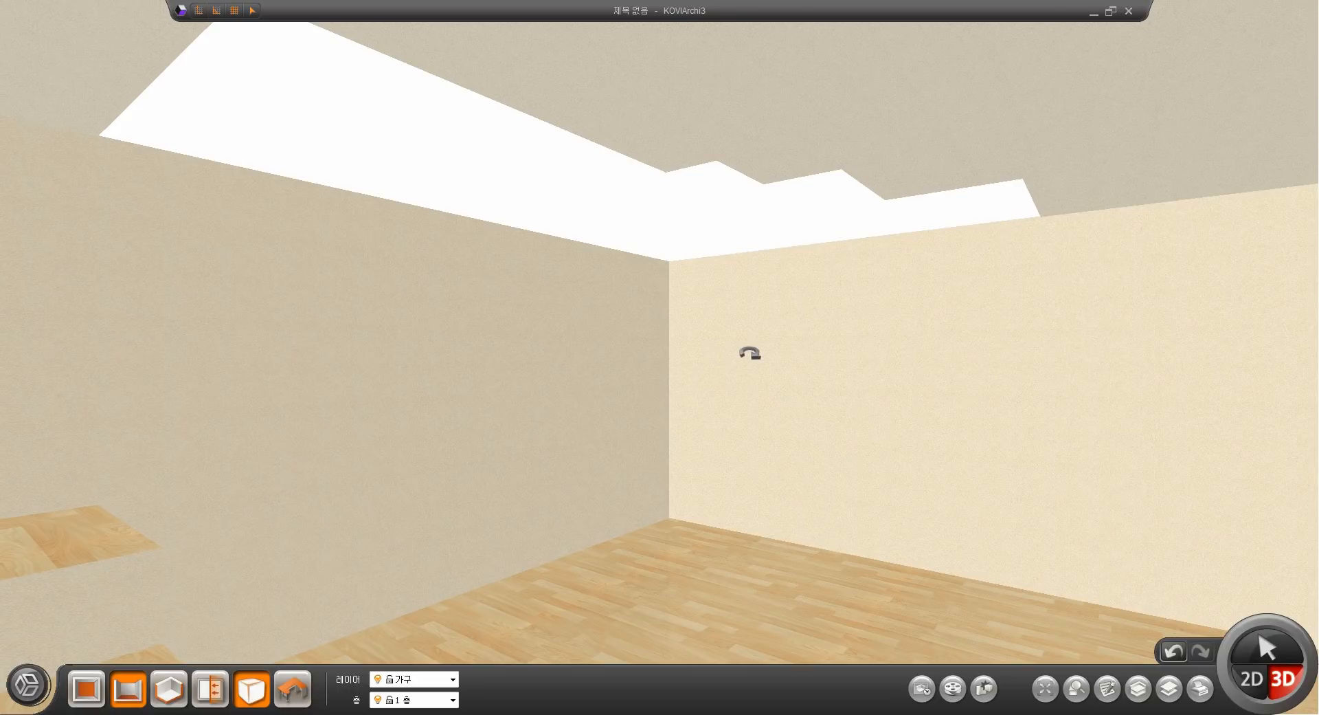
Return to the 2D plan and delete the upper wall of the right strips together with its connected room
left_click(1252, 680)
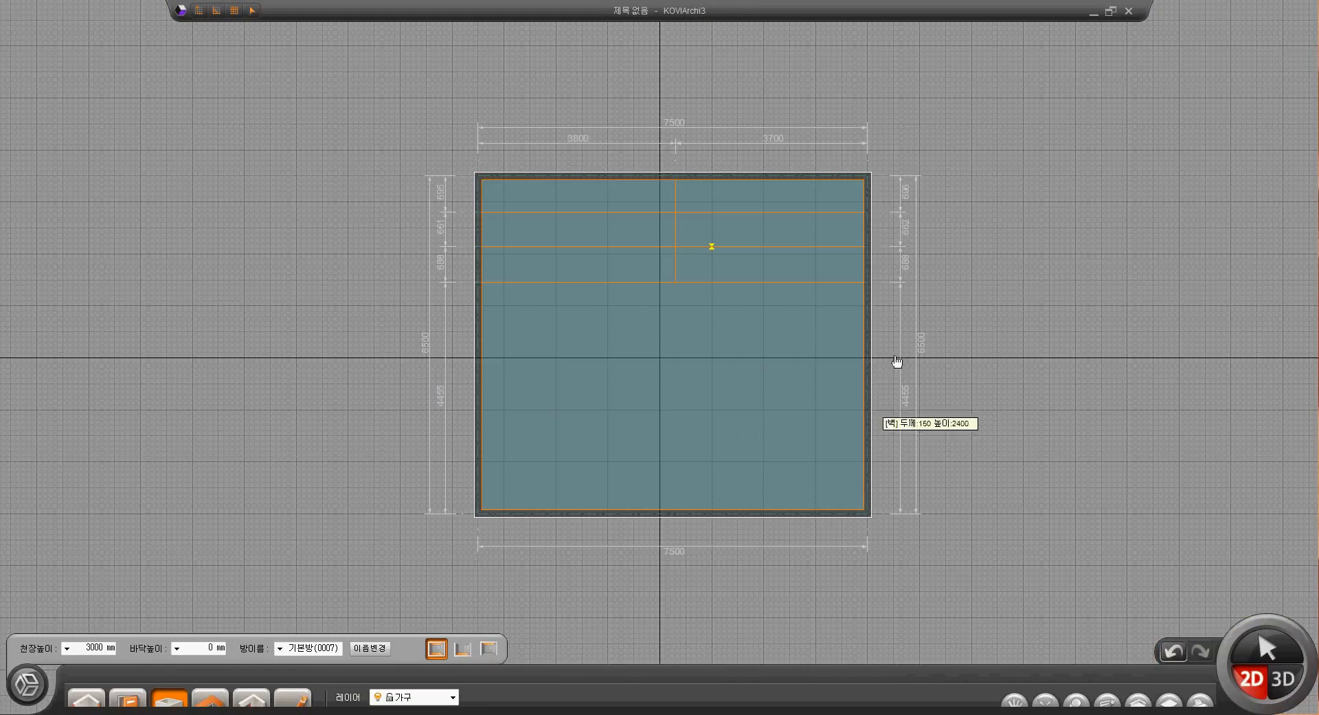
left_click(1266, 646)
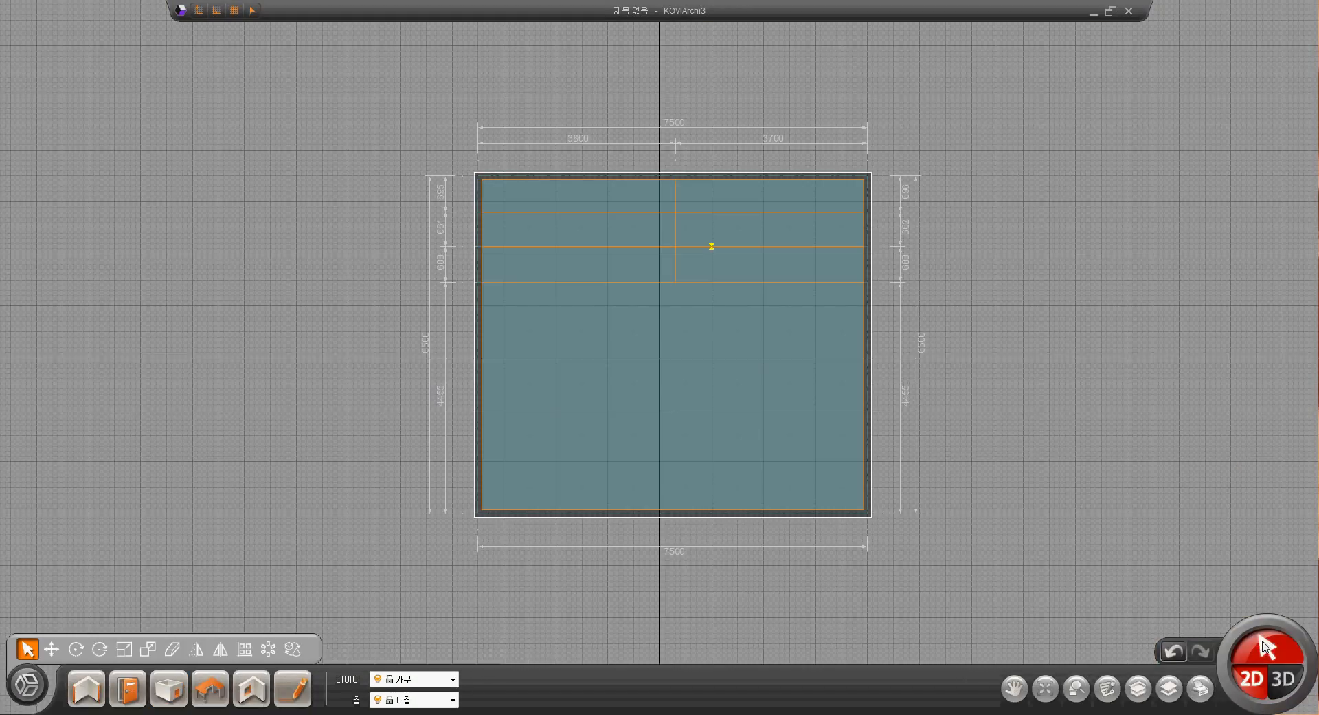
left_click(731, 174)
key("Delete")
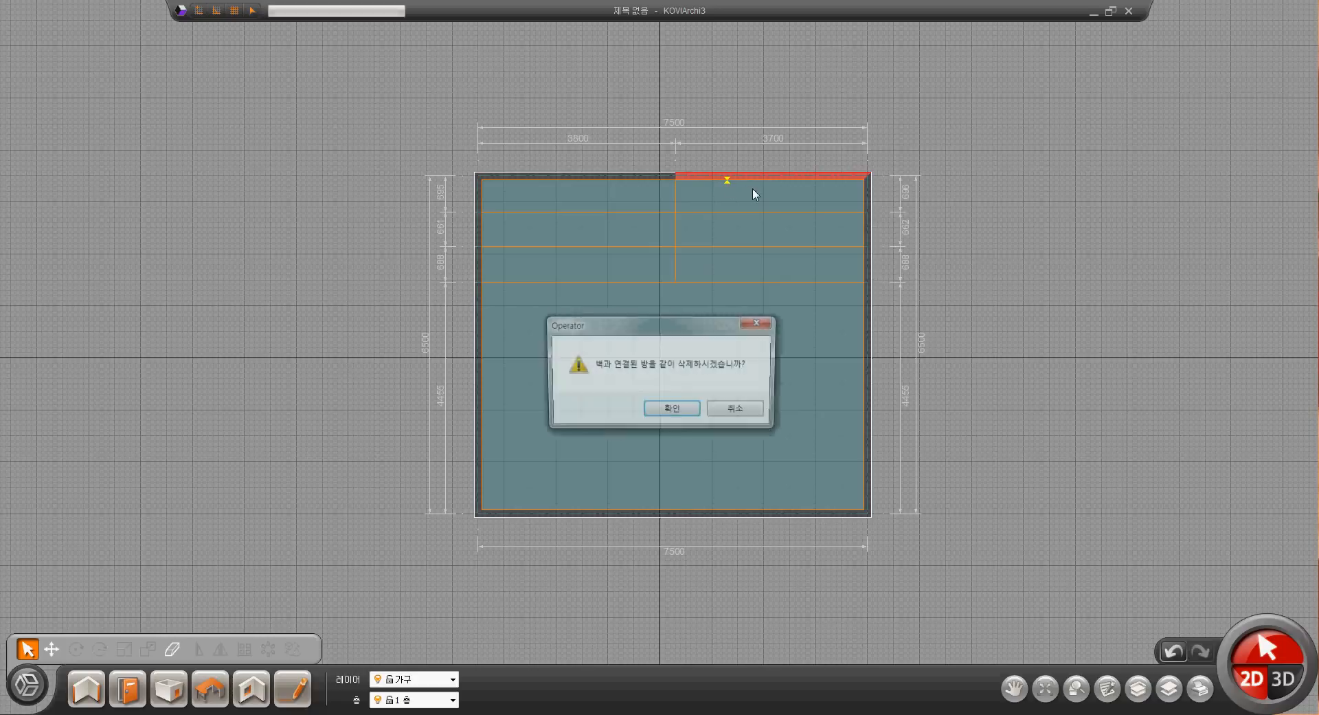
left_click(675, 409)
Delete the three short outer wall segments beside the right strips together with their connected rooms
left_click(868, 199)
key("Delete")
left_click(871, 234)
key("Delete")
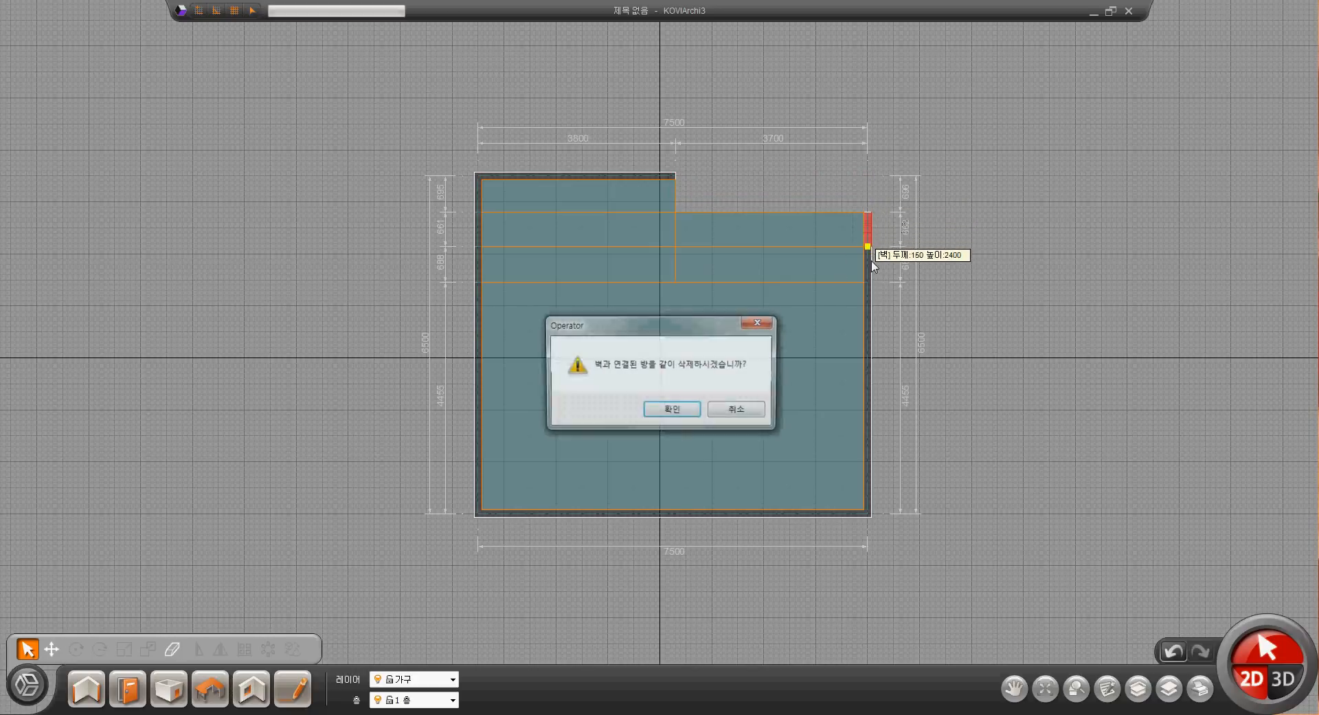
left_click(674, 410)
left_click(868, 268)
key("Delete")
left_click(677, 410)
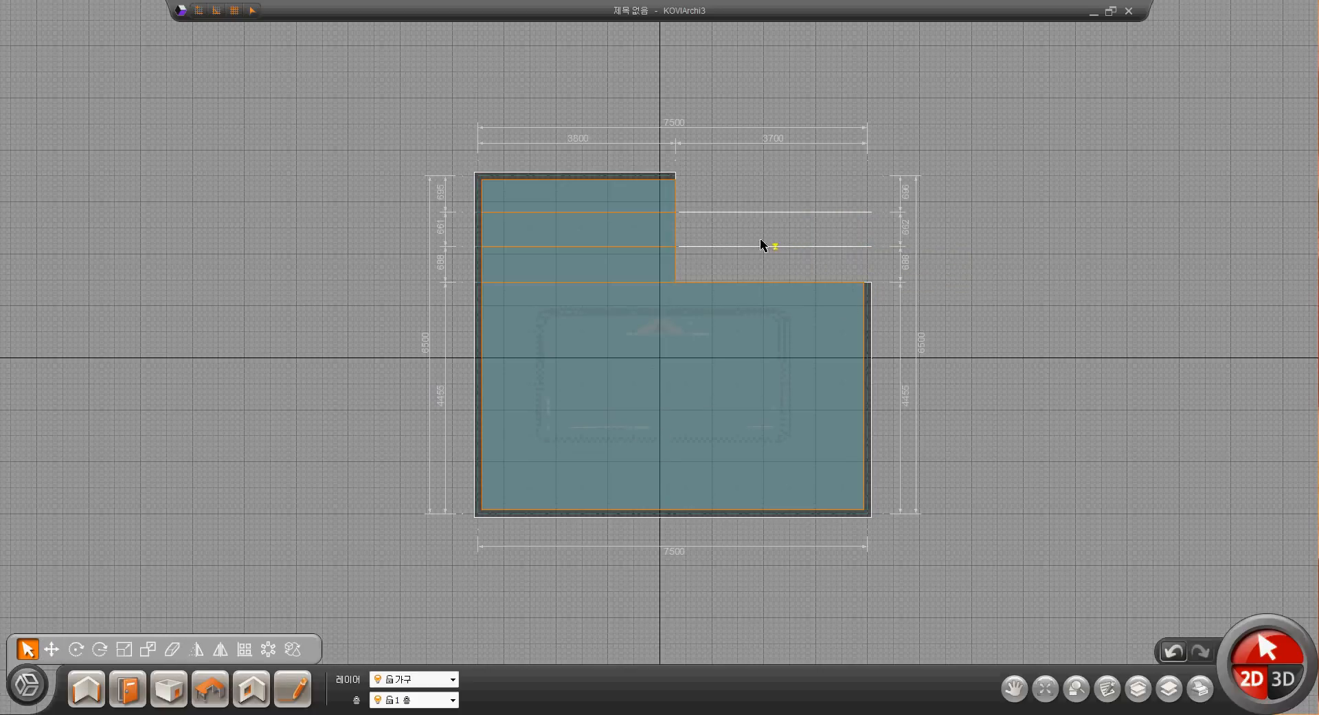
Draw a straight outer wall beside the lowest right strip with room division off, floor 0, and height 2700 mm
left_click(101, 677)
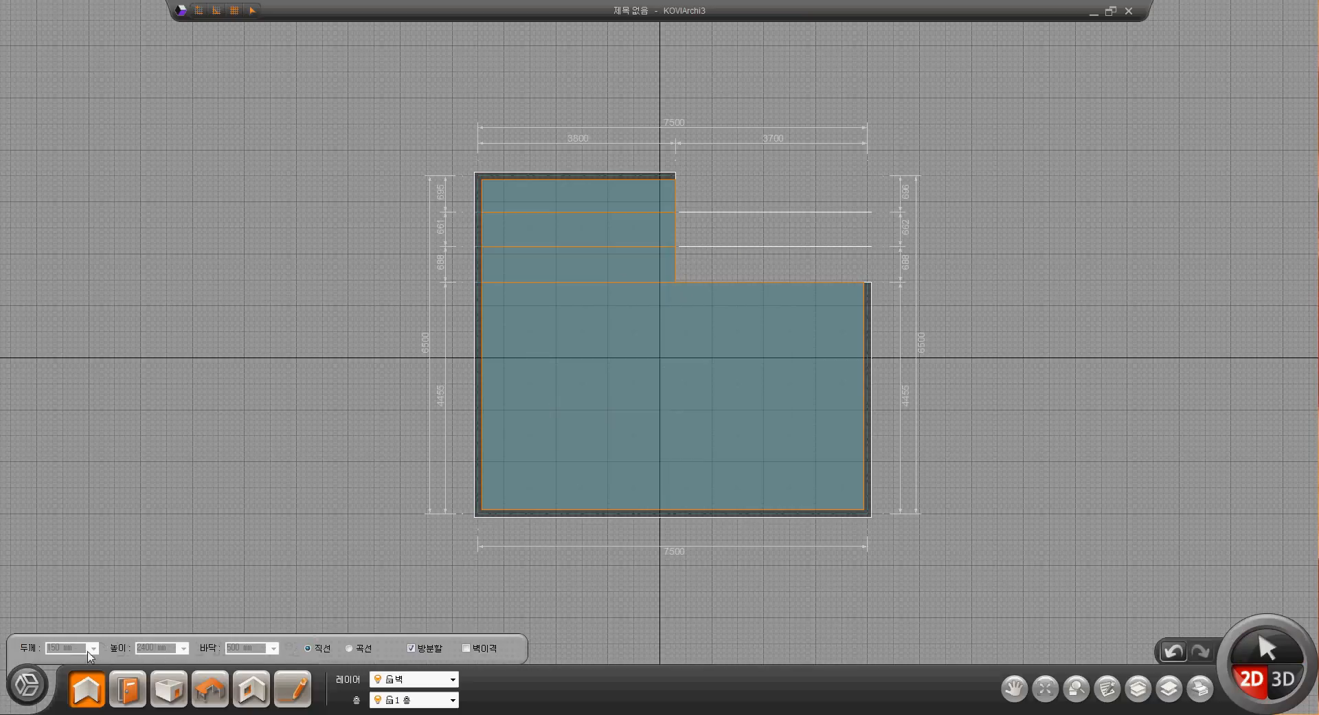
left_click(415, 648)
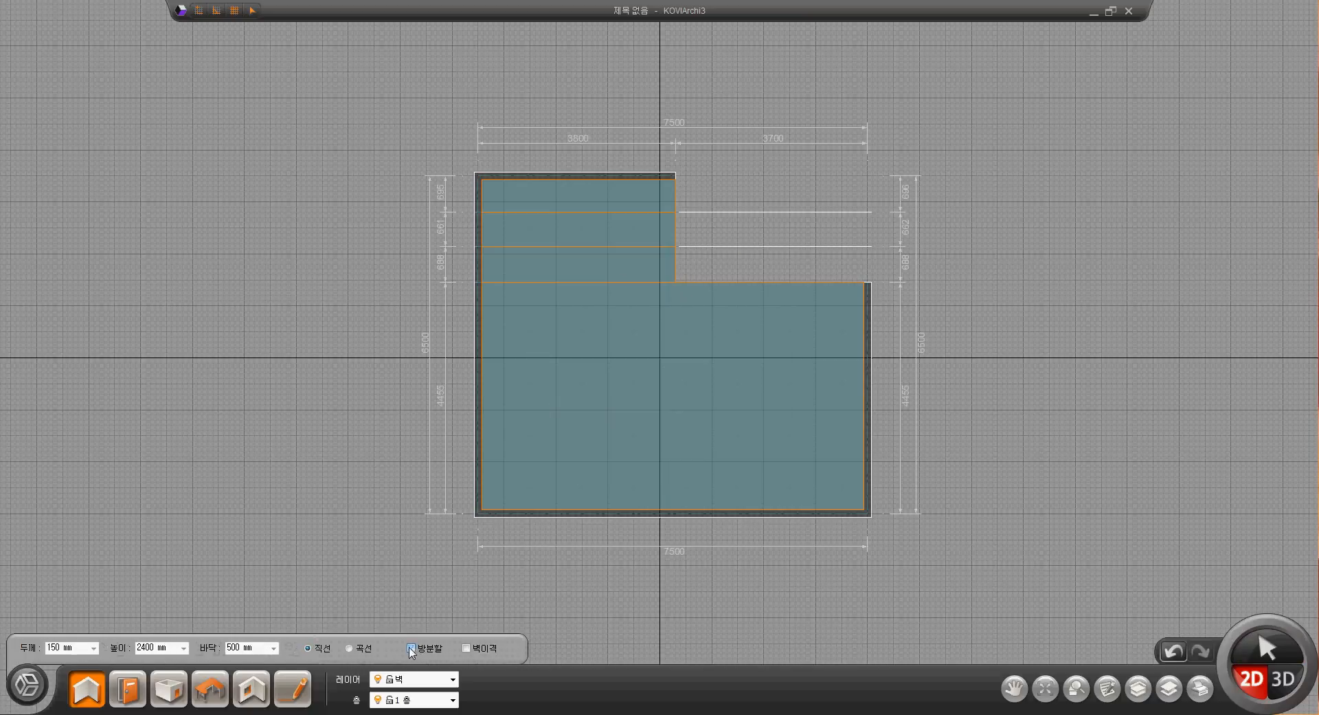
left_click(184, 648)
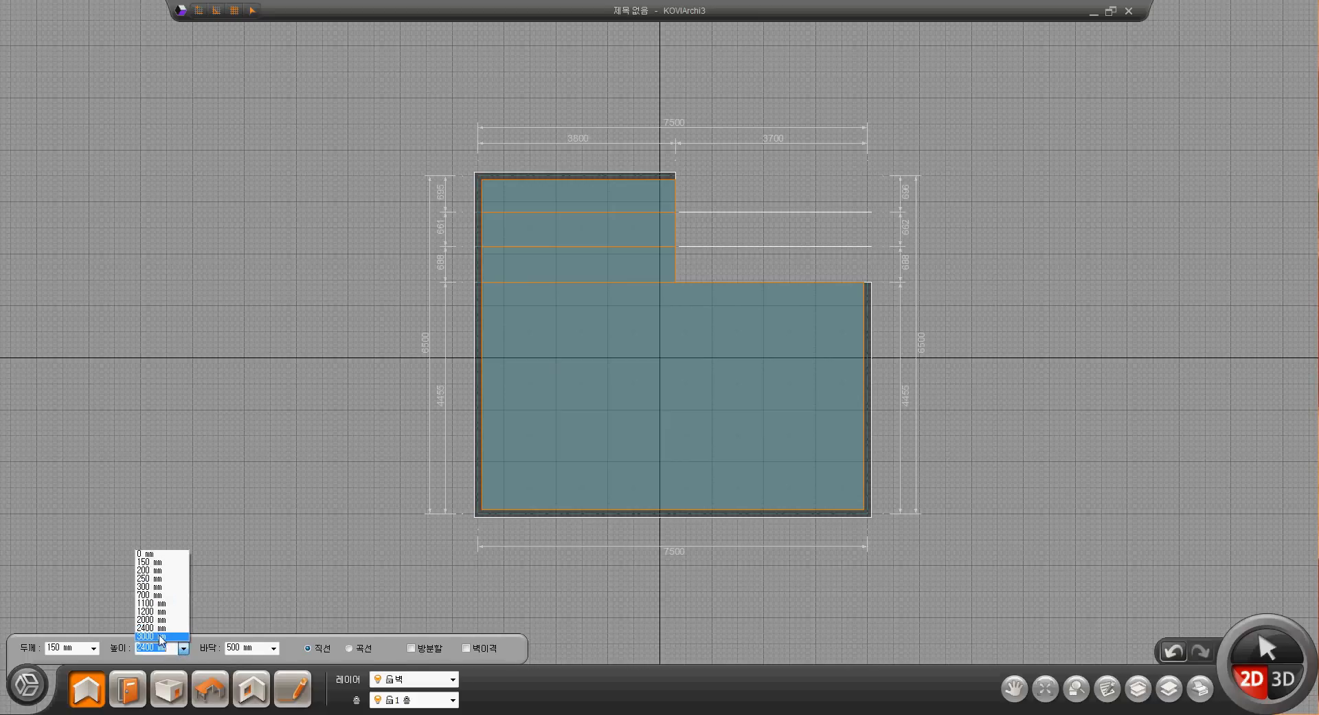
left_click(185, 649)
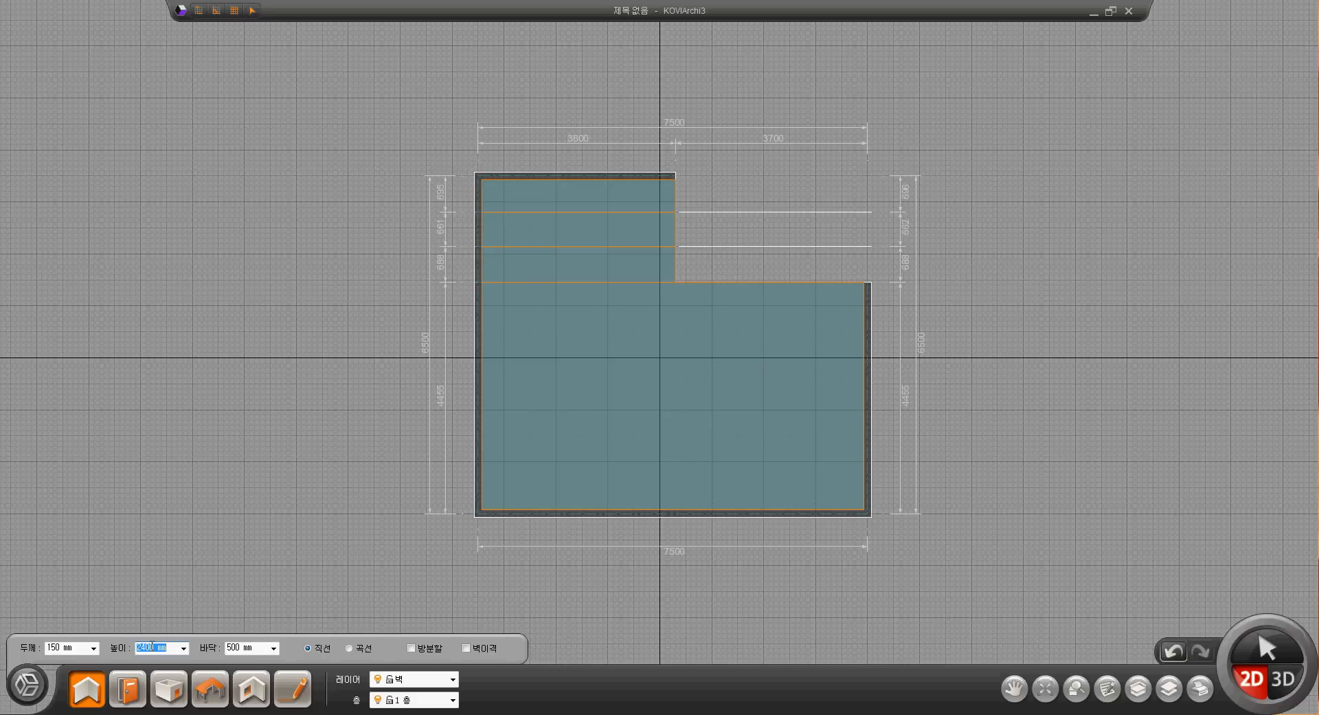
left_click(240, 647)
left_click(146, 646)
type("27")
left_click(870, 282)
left_click(870, 249)
Set the wall height to 3000 mm and continue the outer wall along the middle right strip
type("30")
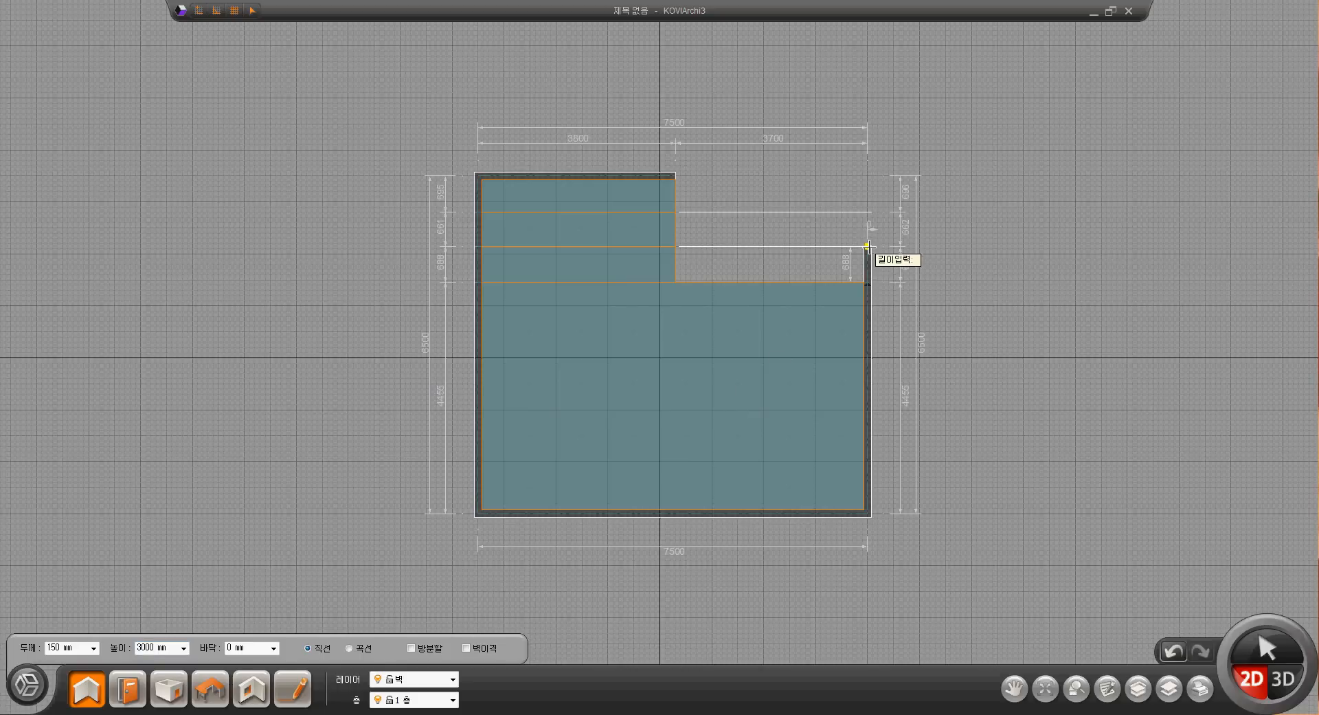
left_click(867, 213)
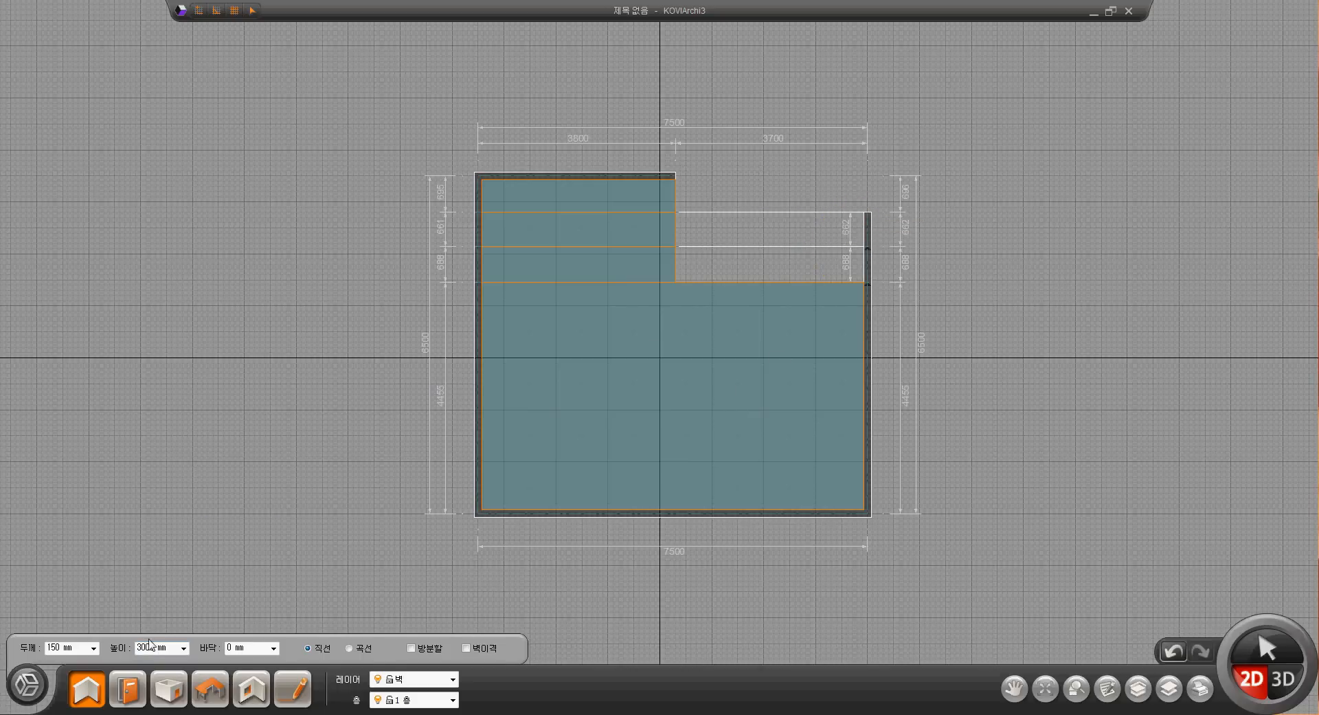
Continue the outer wall at 3000 mm height around the uppermost right strip's corner and back to the existing upper wall
type("3")
left_click(867, 175)
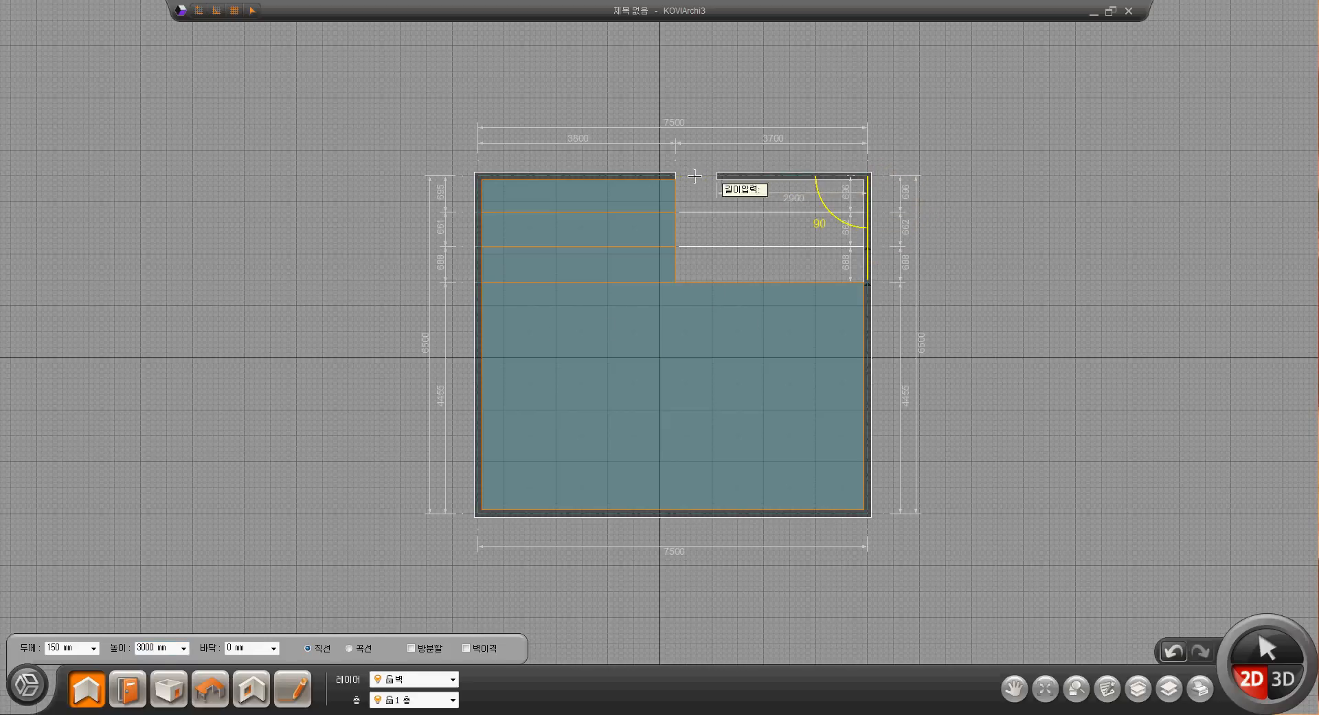
left_click(670, 176)
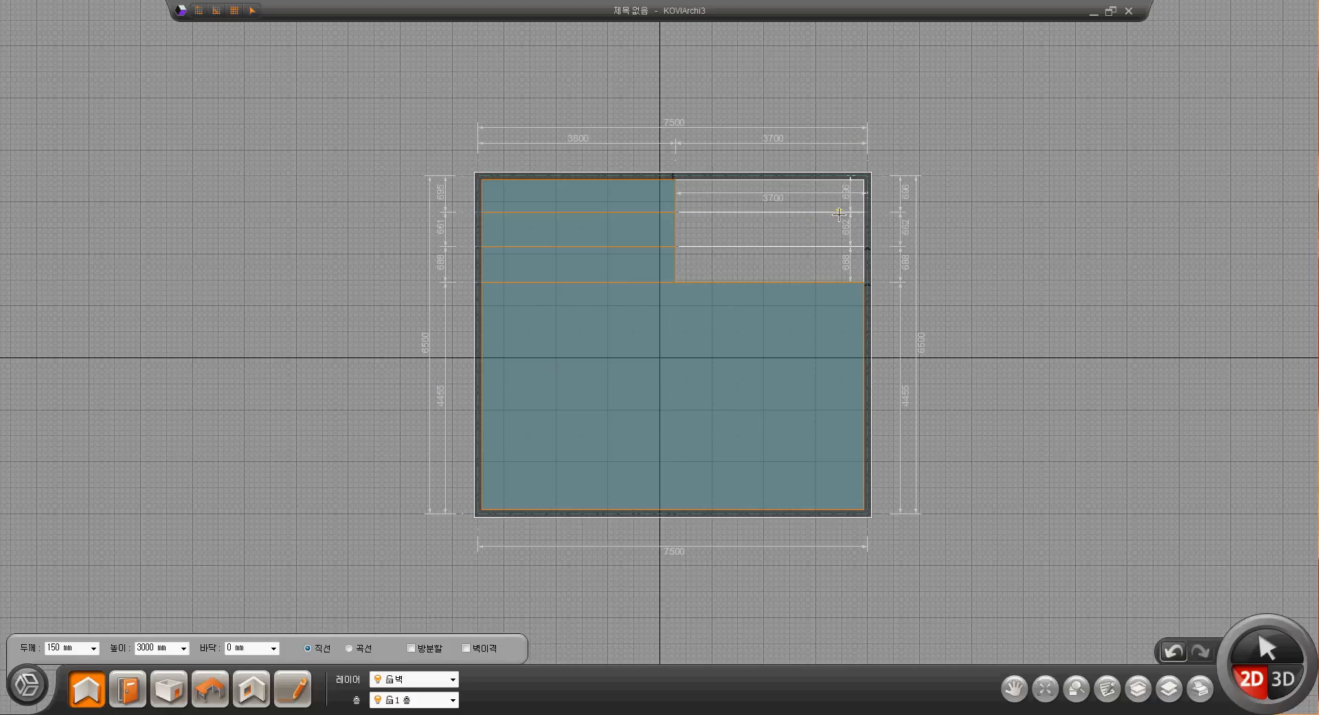
Create rooms in the three right strips, from lowest to uppermost, with ceiling heights 2700, 3000 and 3300 mm and floor height 0
left_click(172, 690)
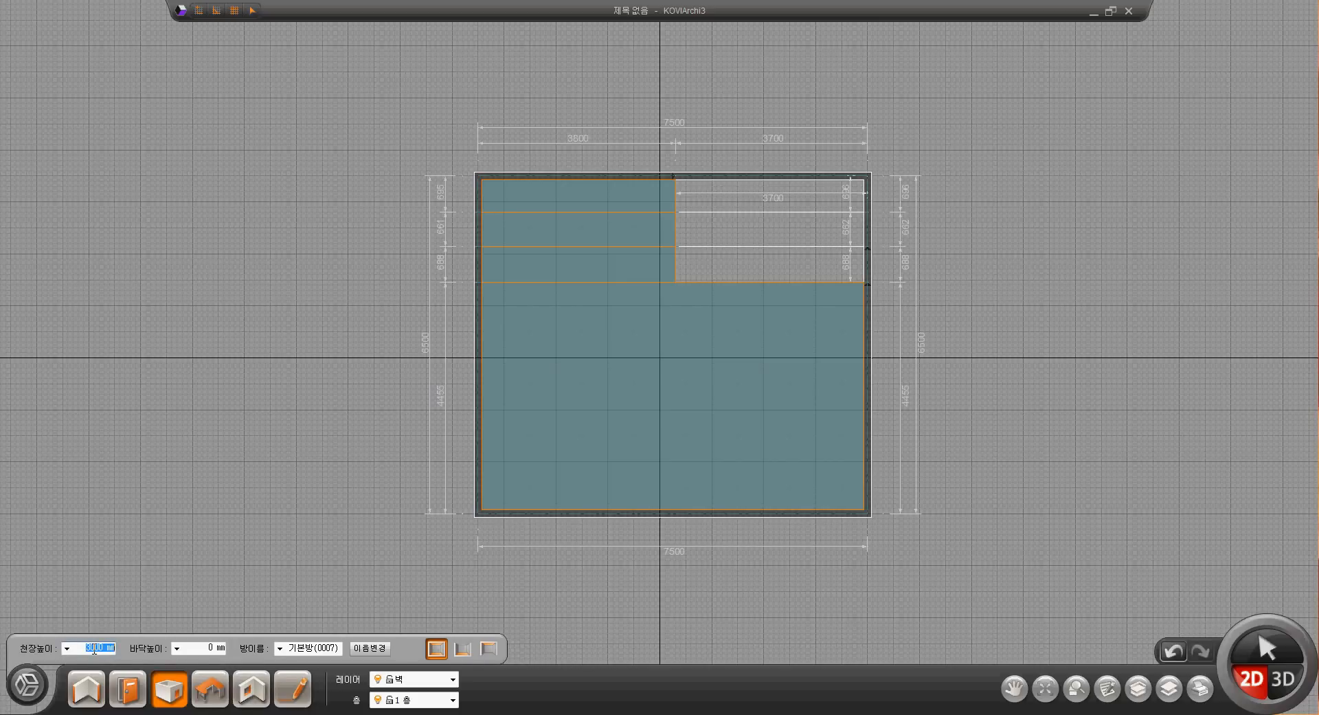
type("27")
left_click(766, 271)
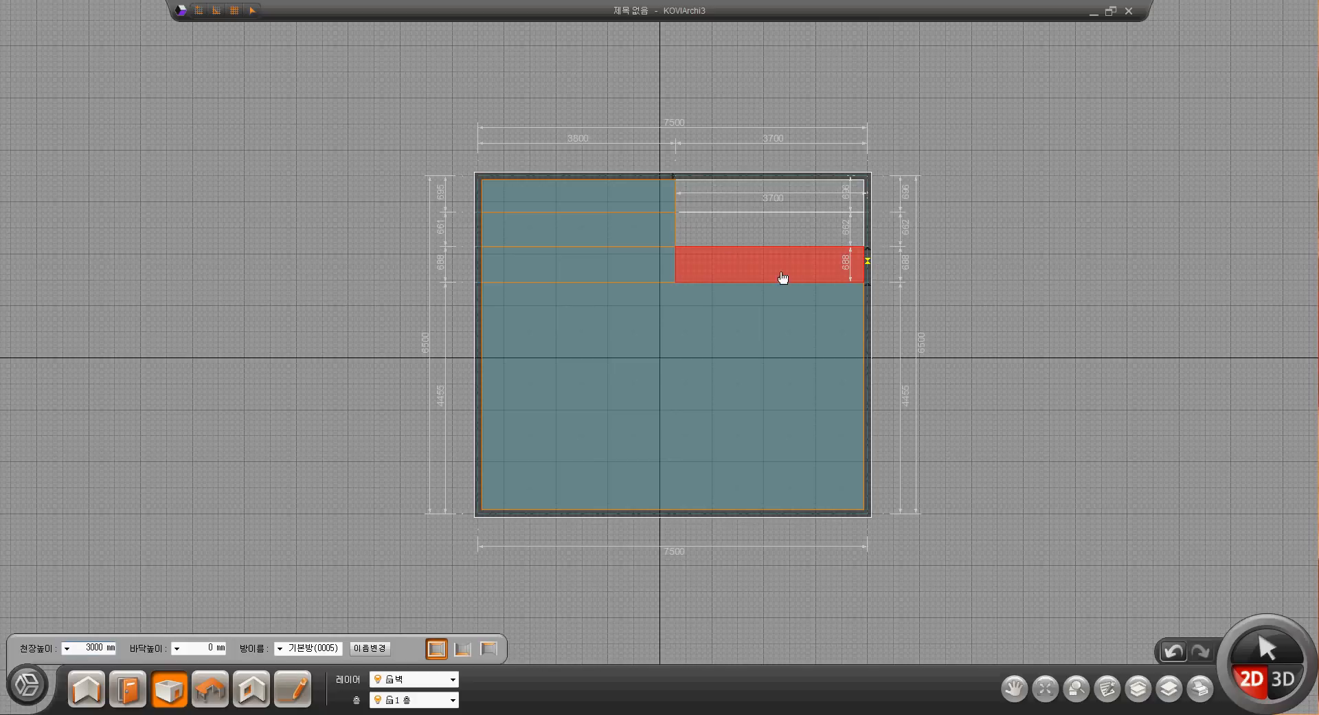
left_click(768, 231)
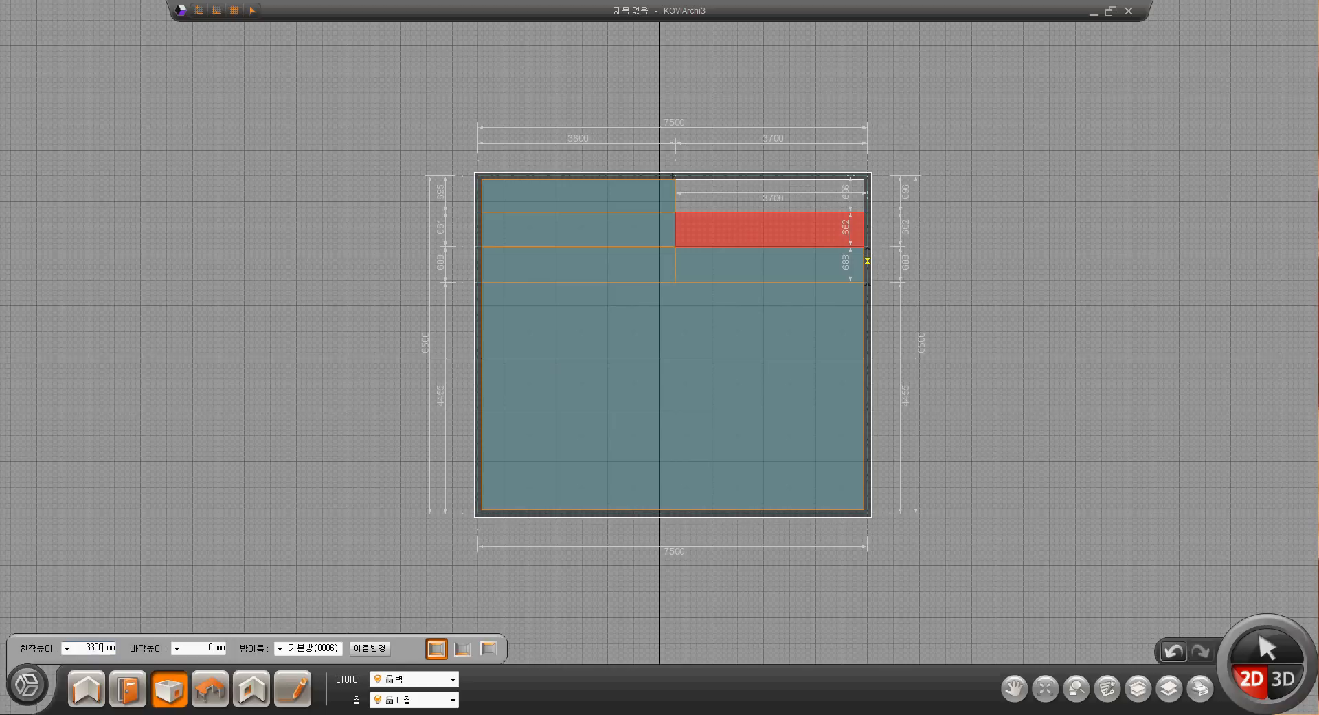
left_click(767, 204)
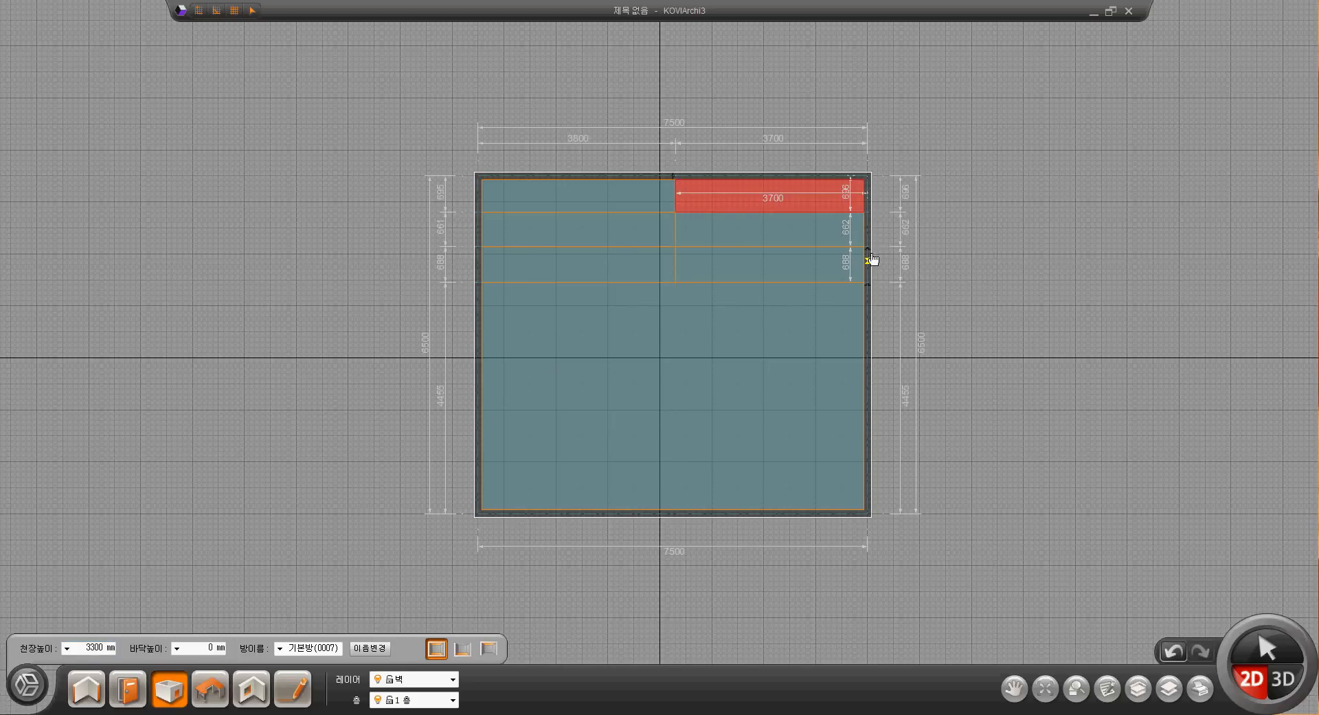
Examine the right strips' stepped ceilings and rebuilt walls in the 3D view from both directions
left_click(1284, 680)
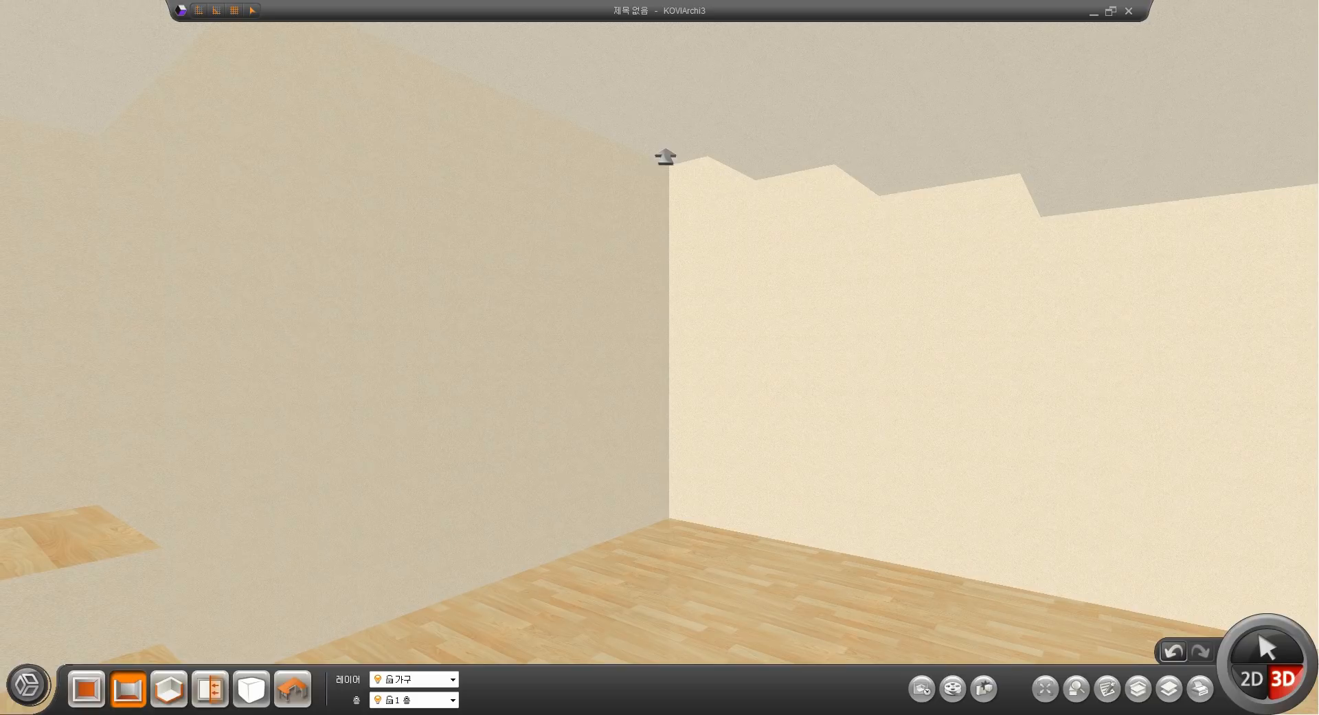
left_click_drag(746, 332, 563, 454)
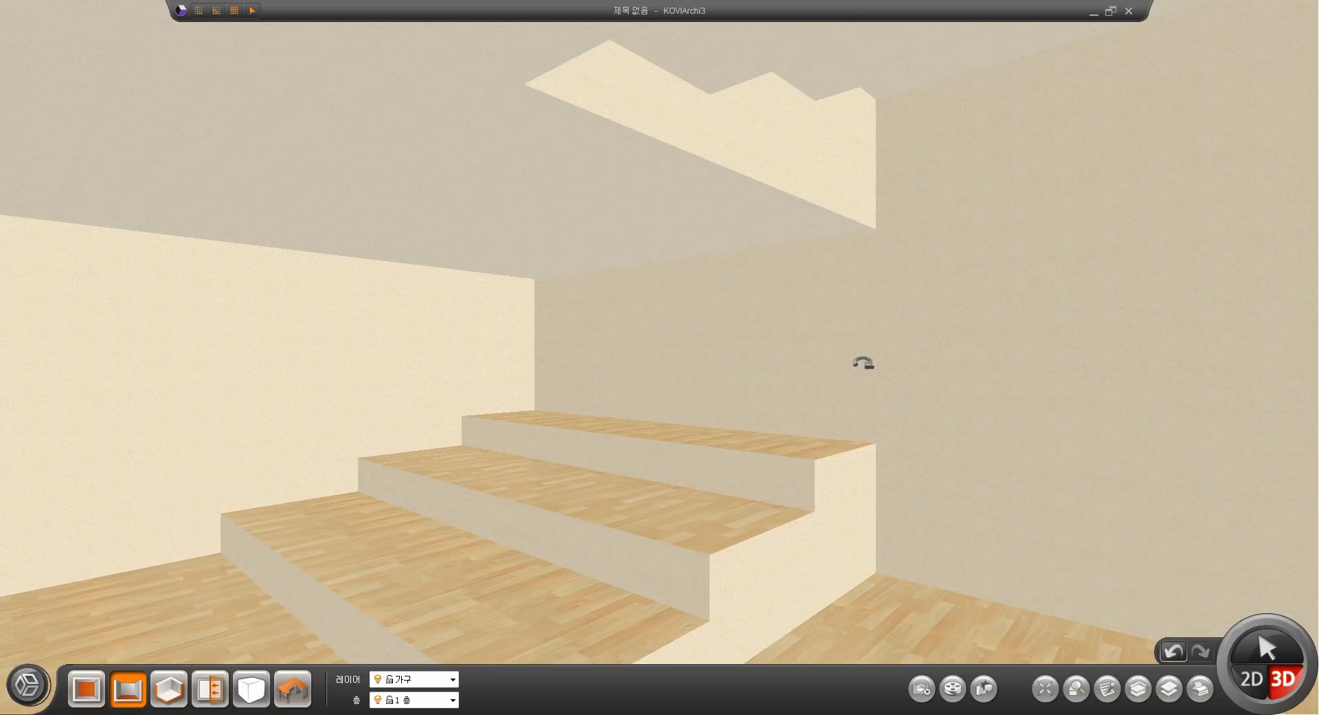
left_click_drag(931, 300, 636, 472)
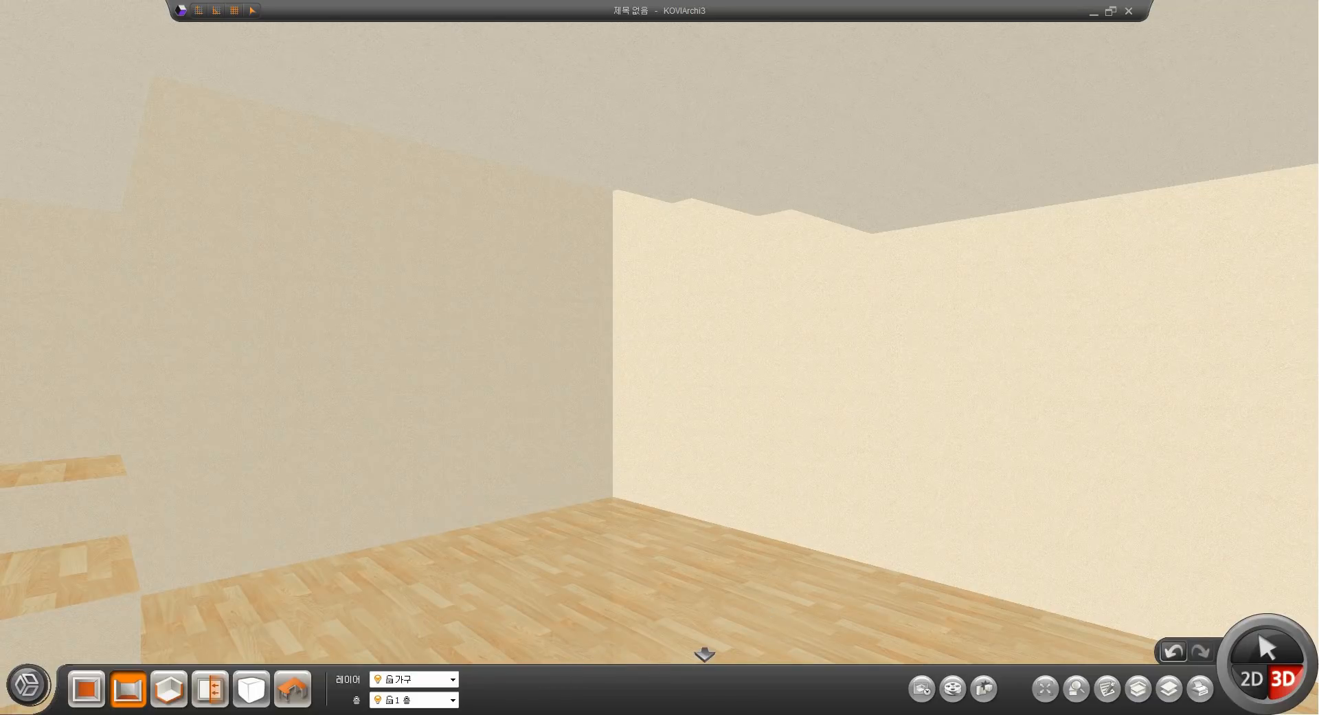
Return to the 2D plan and outline a 2100 by 1800 mm area in the plan's lower right corner with straight room division lines
left_click(1252, 680)
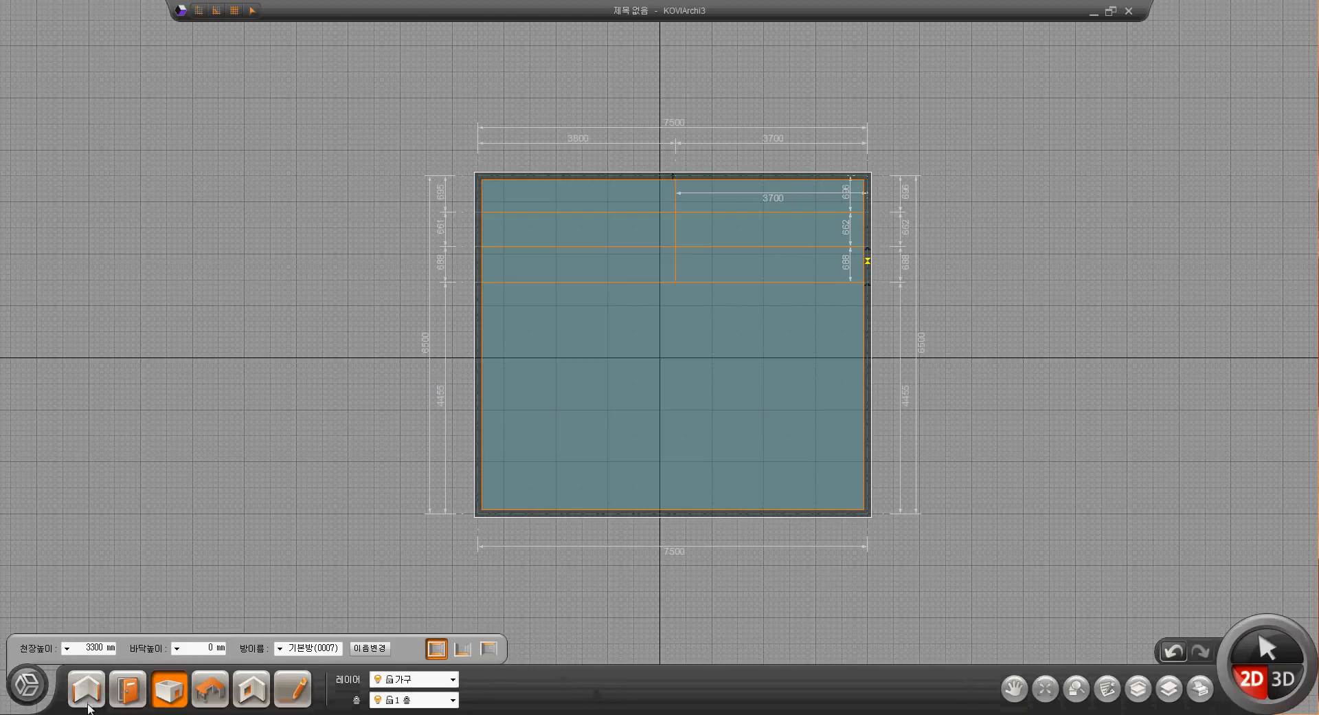
left_click(410, 648)
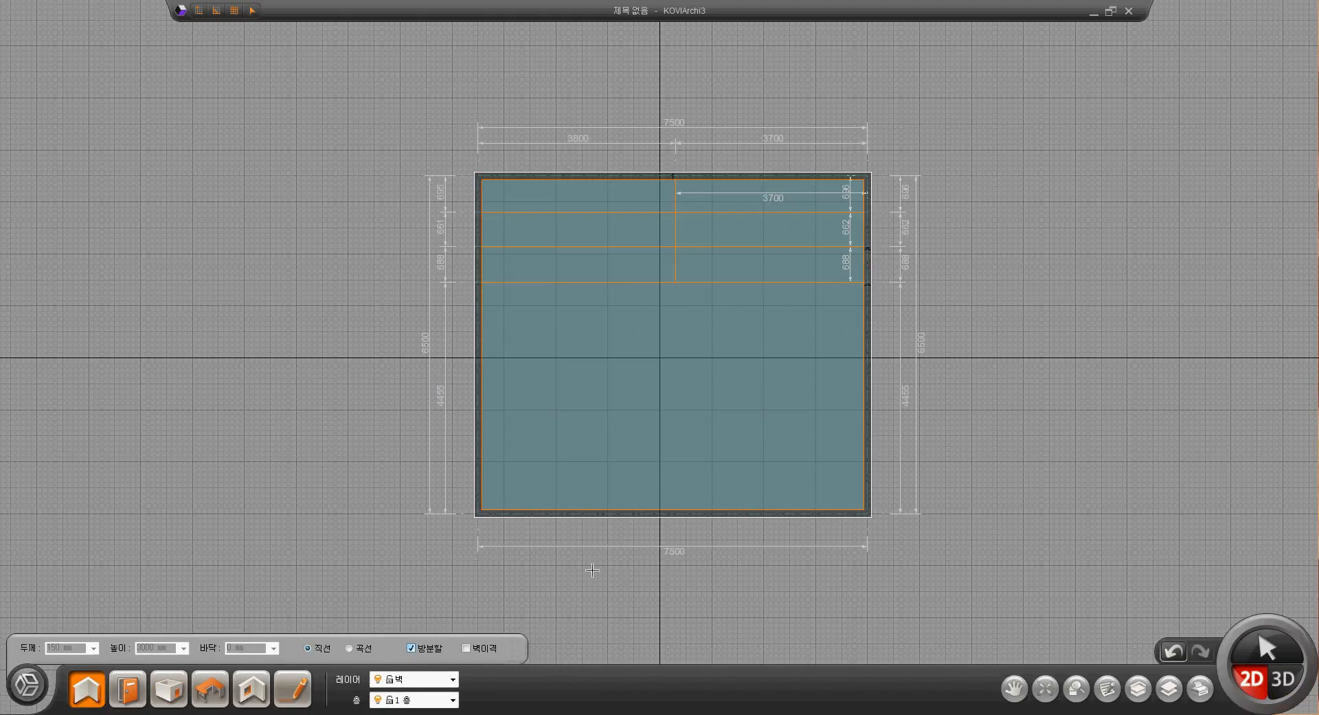
left_click(758, 512)
left_click(758, 420)
left_click(863, 420)
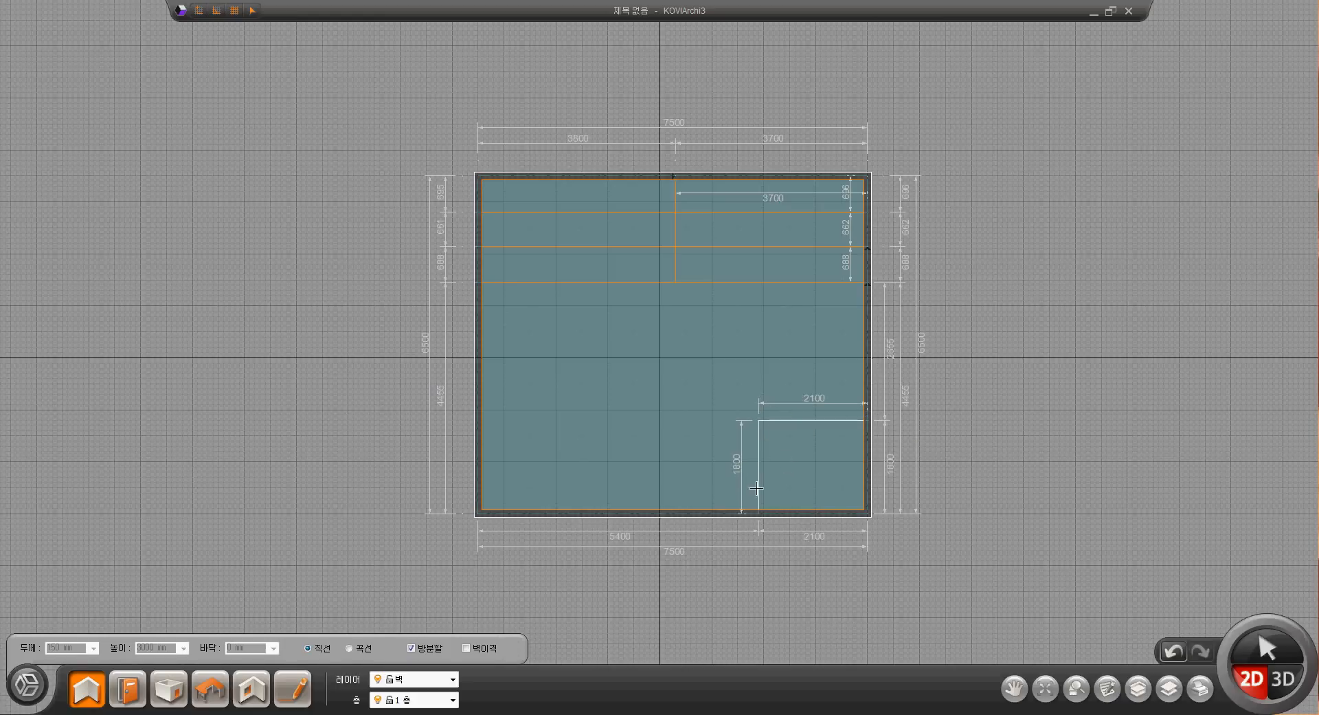
Delete the large lower room and recreate it without the corner area, with ceiling height 2400 mm and floor height 0 mm
left_click(169, 689)
left_click(715, 438)
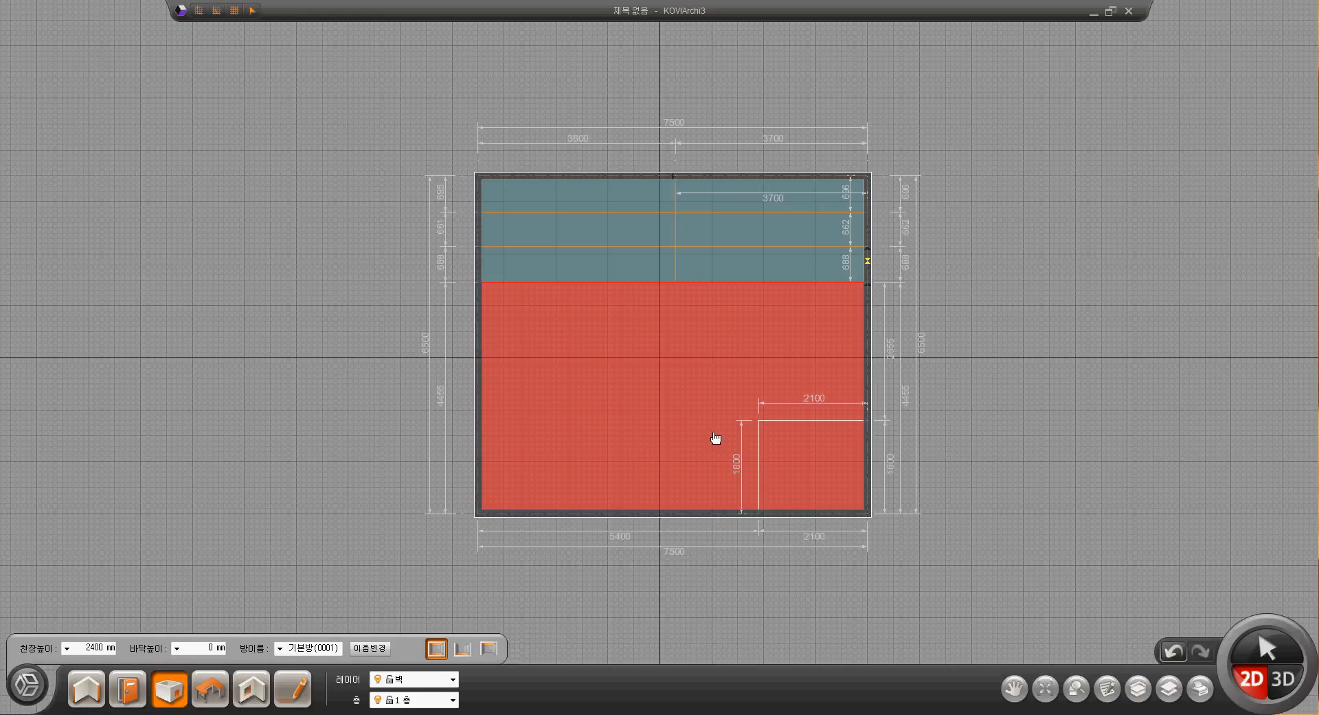
key("Delete")
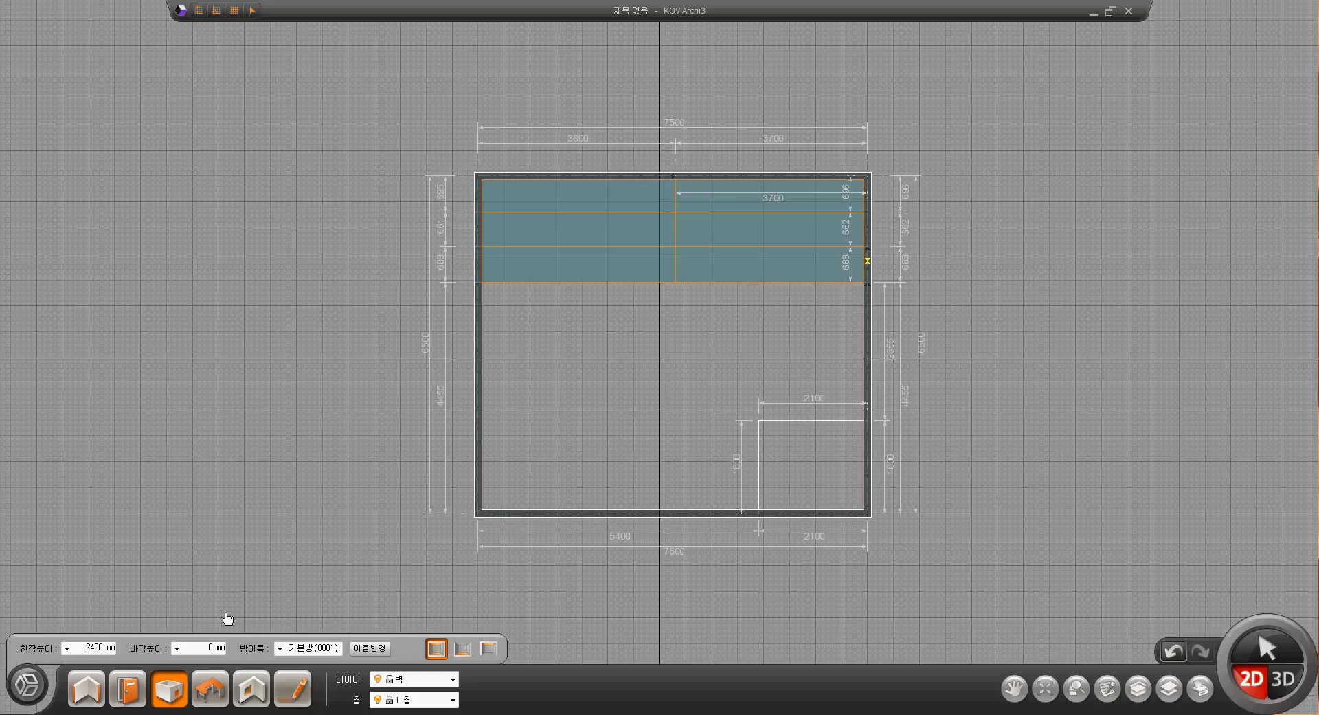
left_click(660, 440)
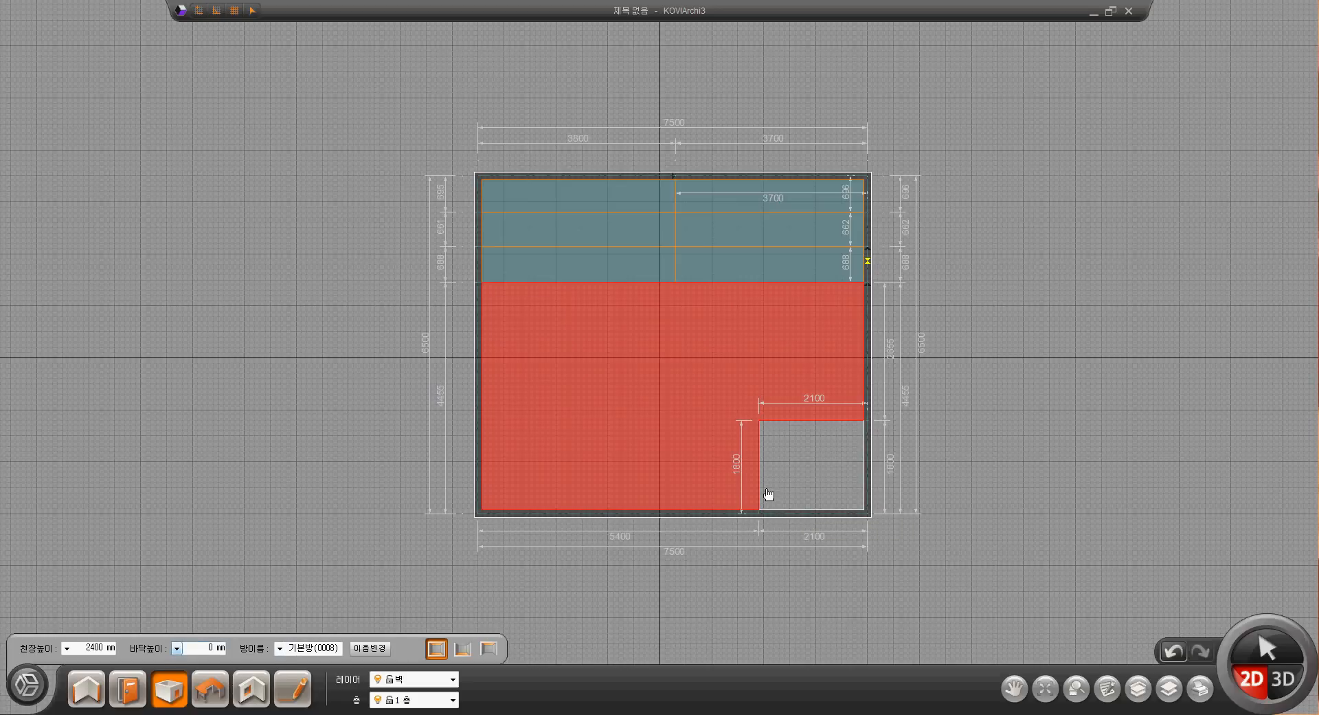
Set the floor height to -100 mm and the ceiling height to 2500 mm and create a room in the corner area
left_click(177, 648)
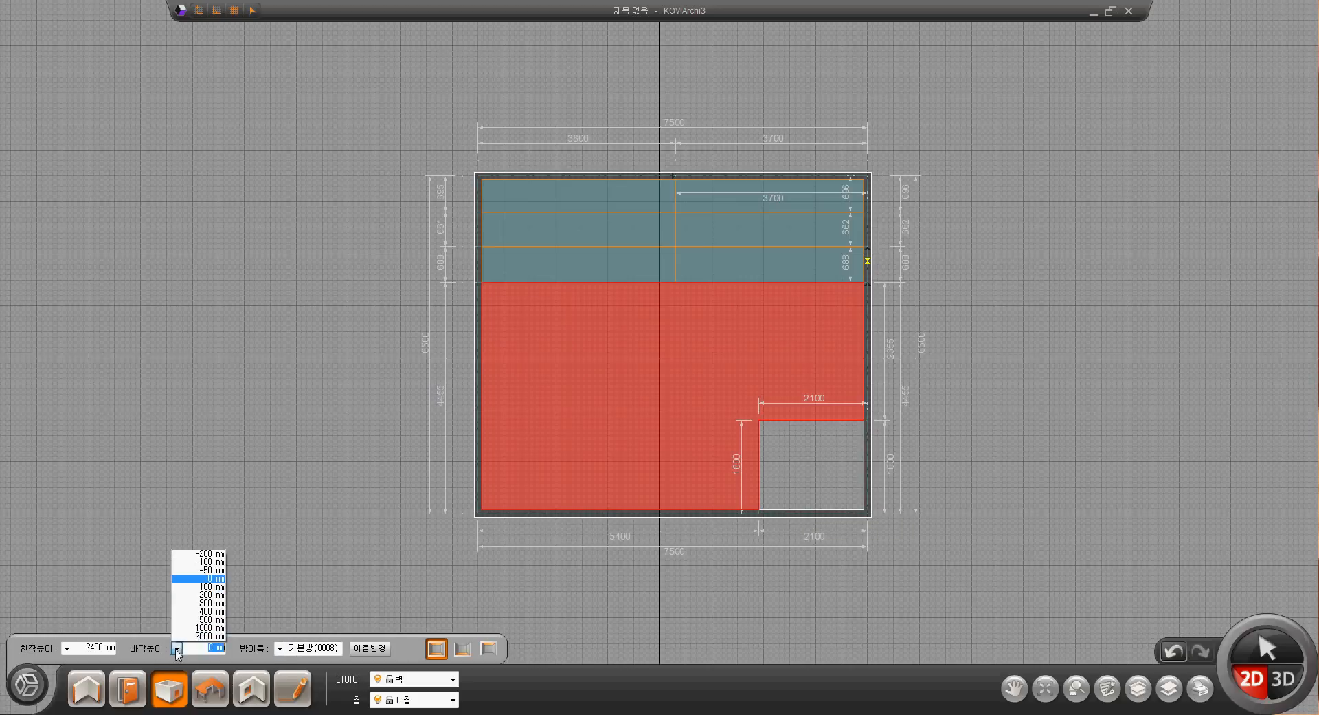
left_click(209, 562)
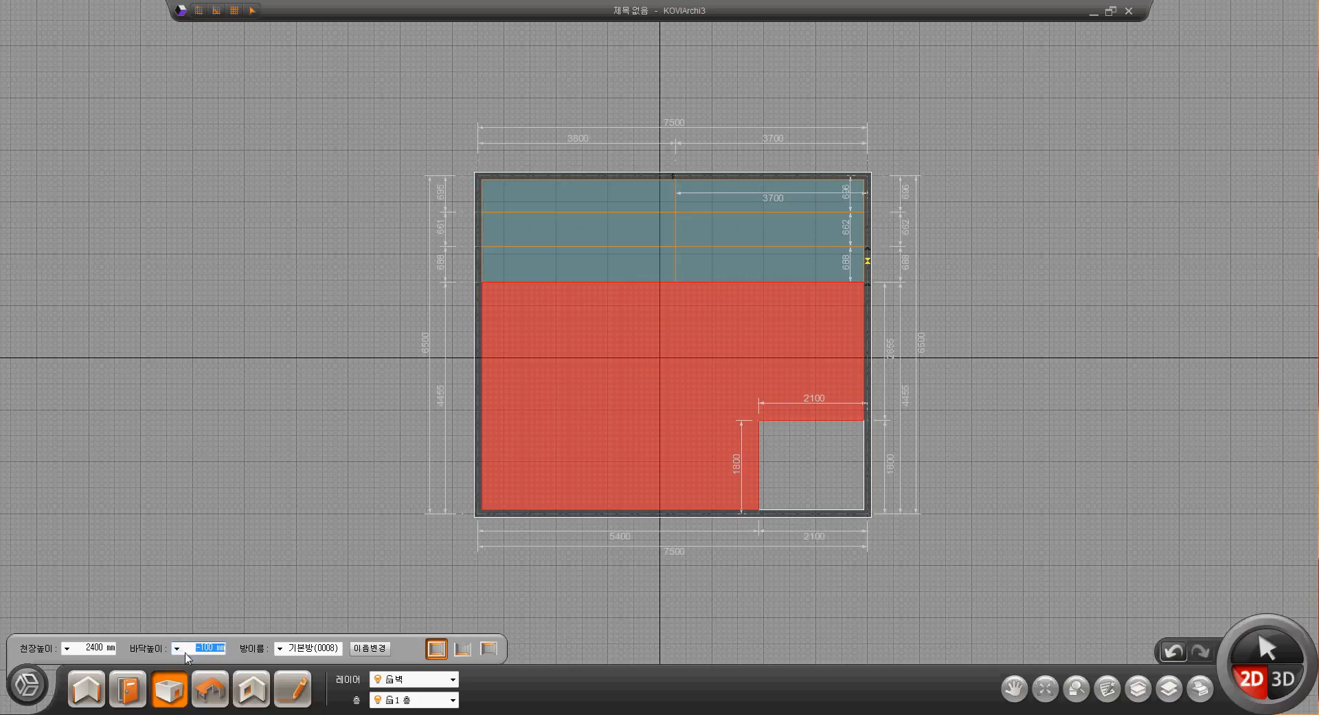
double_click(95, 648)
type("2")
left_click(814, 467)
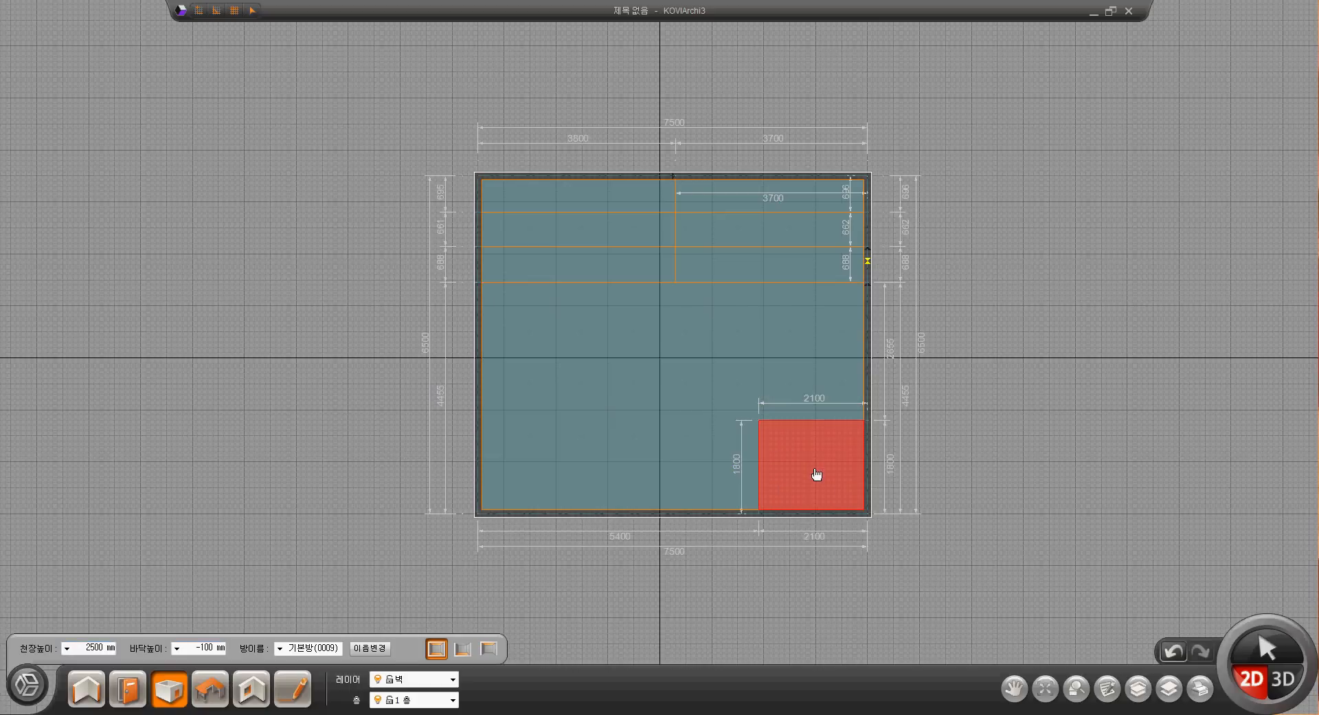
Inspect the lowered corner room in 3D, looking at the gap between its floor and the outer walls
left_click(1286, 690)
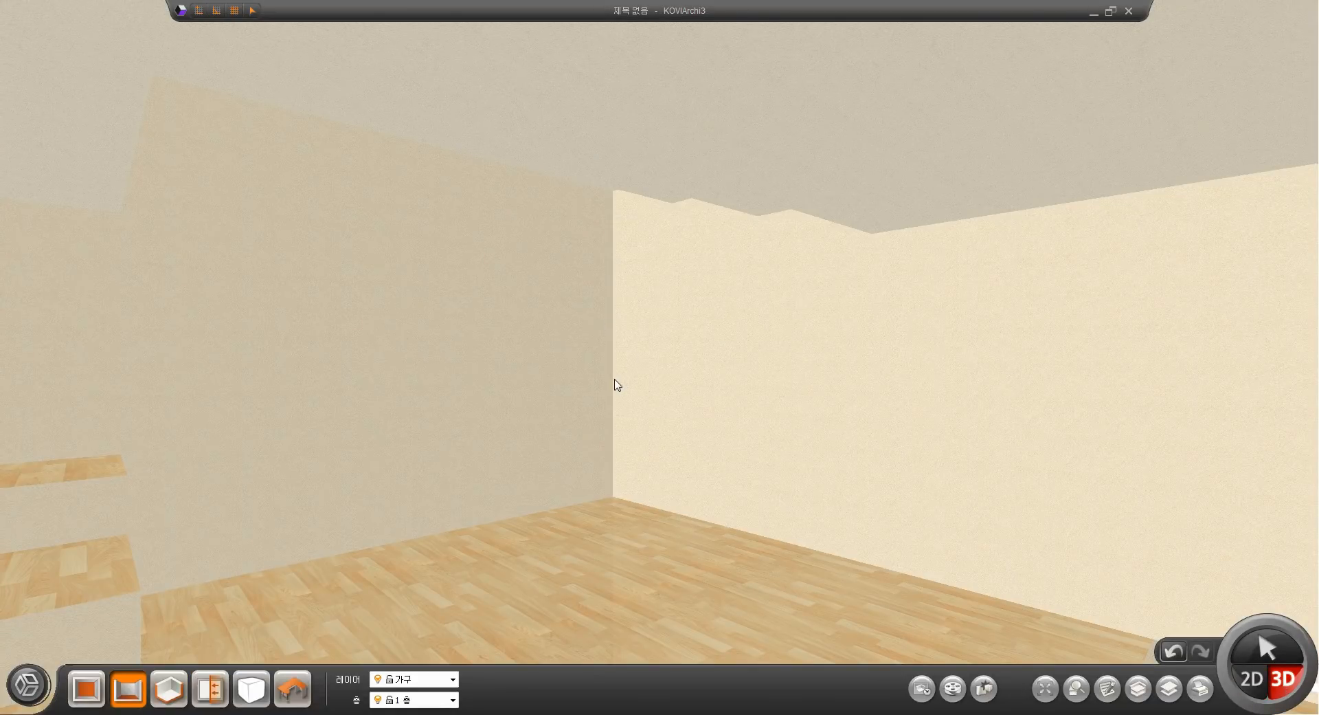
left_click_drag(617, 385, 568, 483)
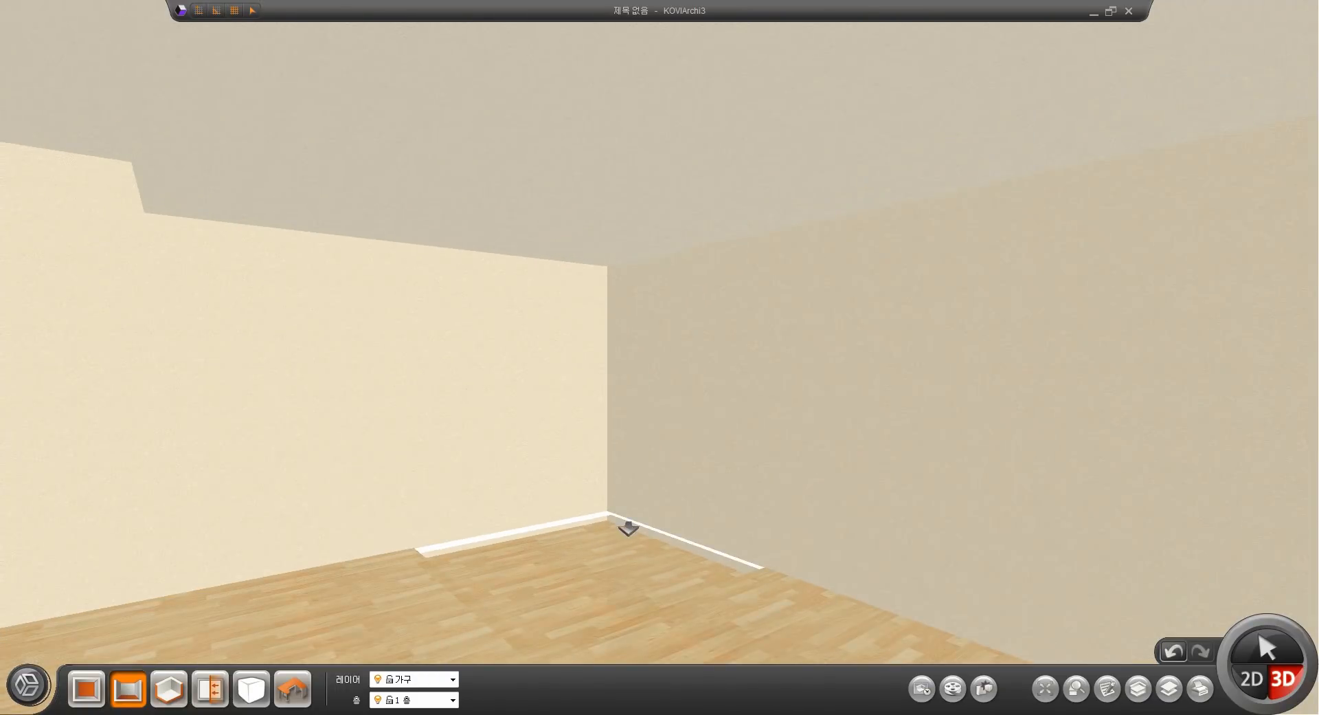
left_click_drag(627, 600, 759, 465)
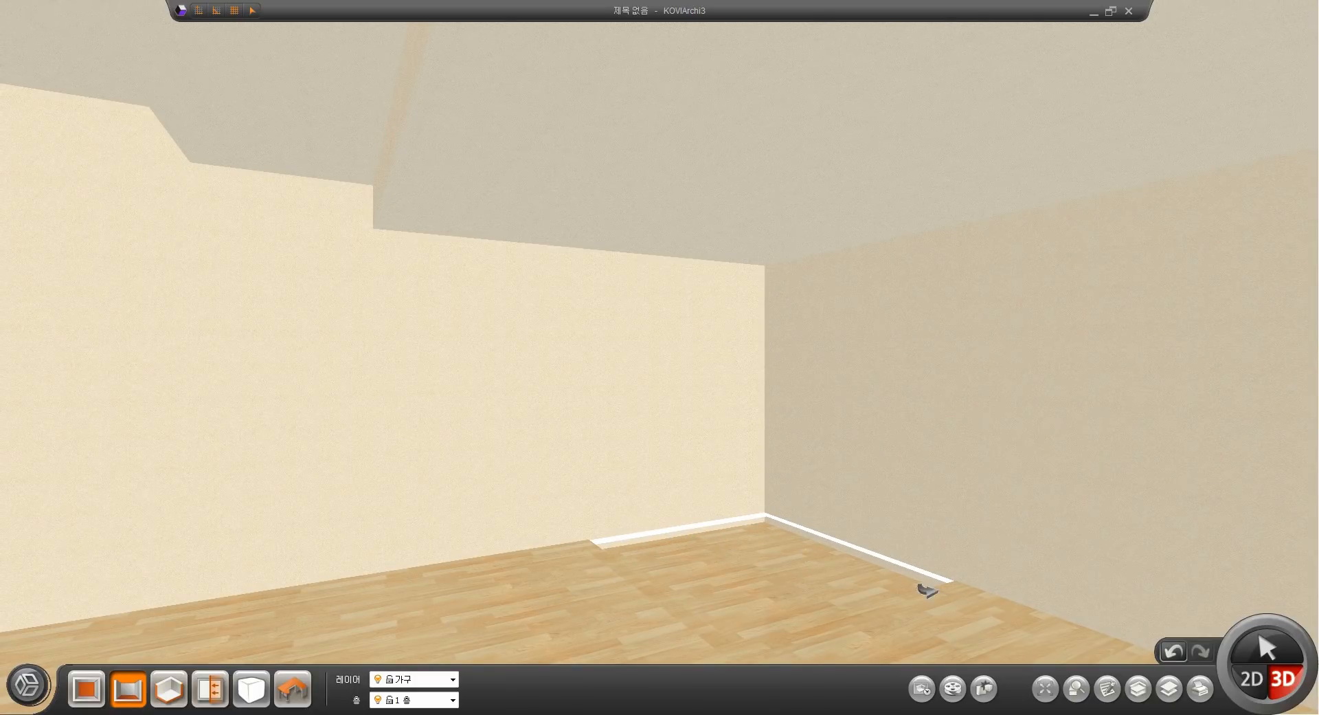
Return to the 2D plan and delete the two outer wall segments beside the lowered corner together with their connected room
left_click(1250, 679)
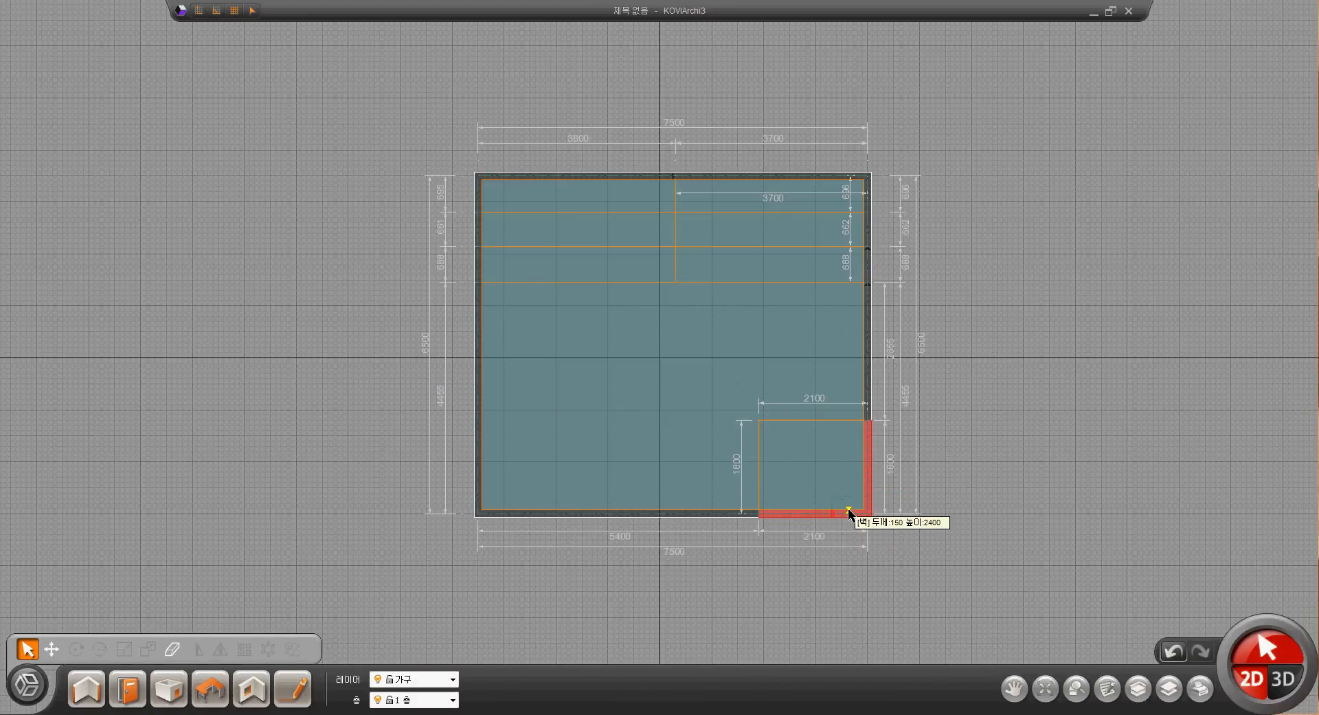
key("Delete")
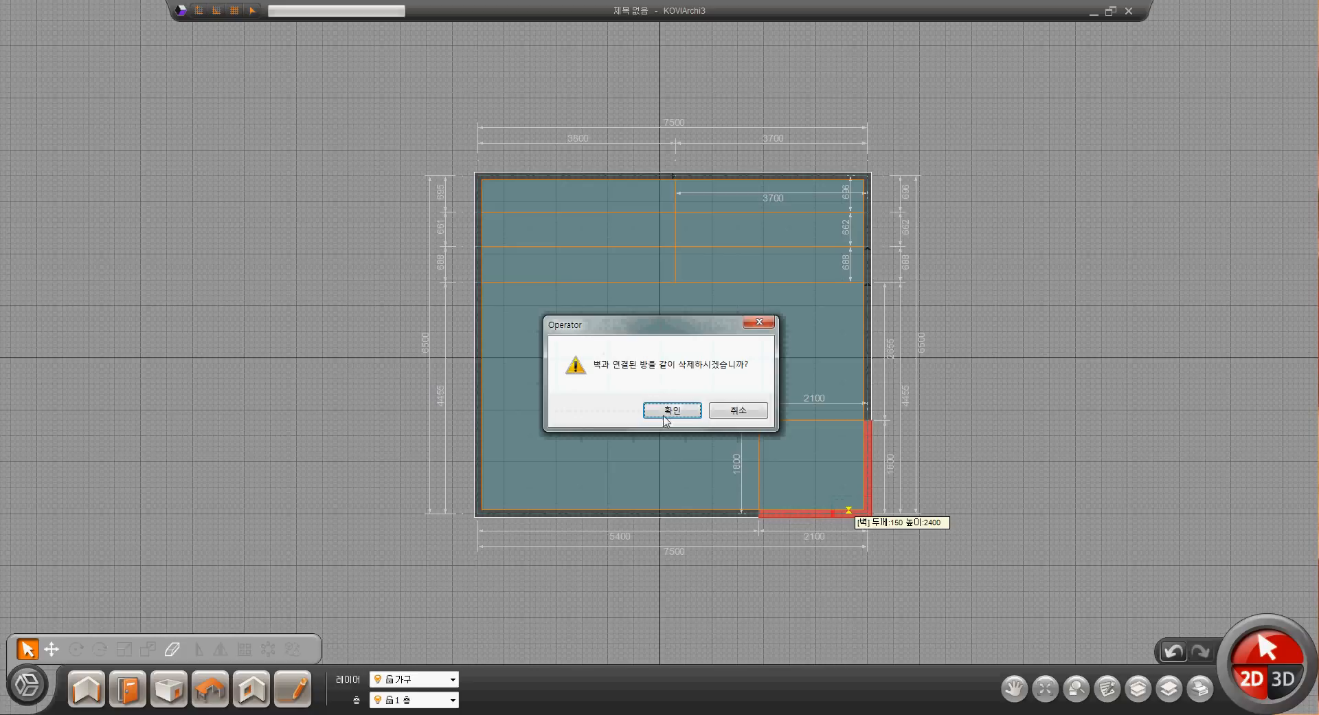
left_click(671, 410)
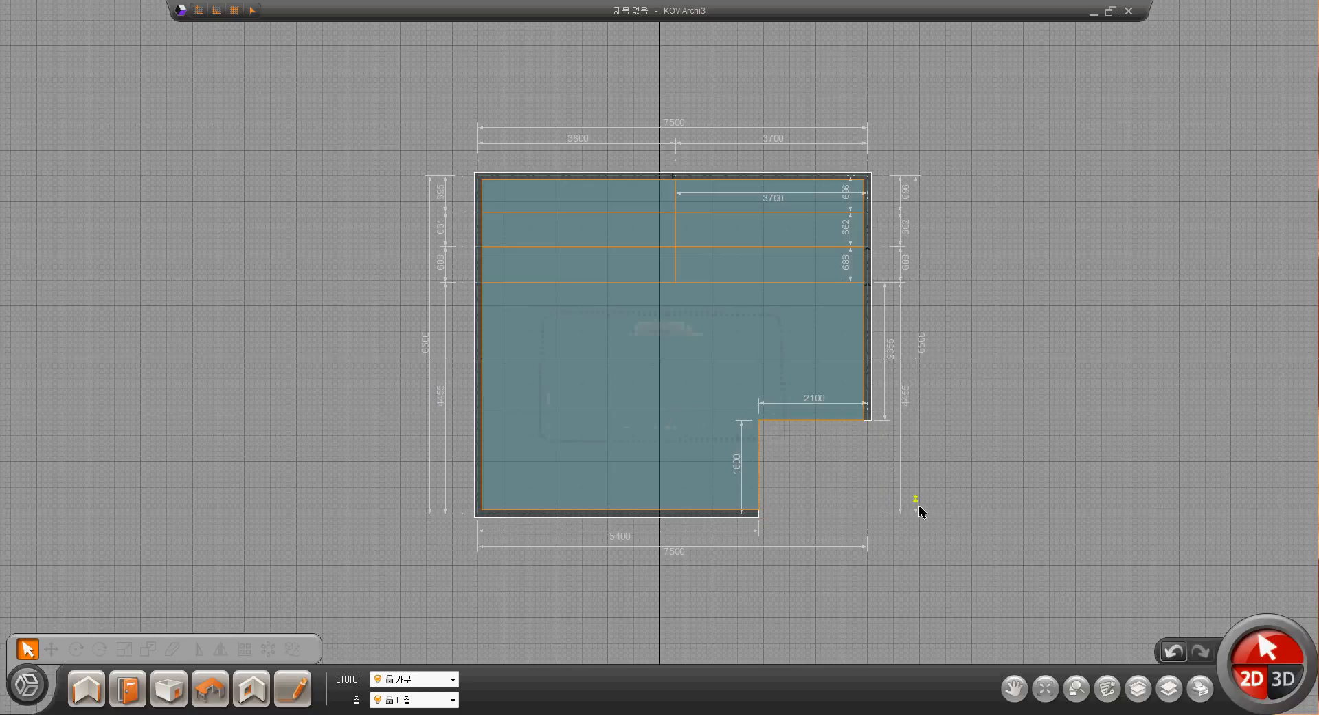
Draw straight outer walls around the open corner with room division off, floor -100 mm, and height 2500 mm
left_click(88, 690)
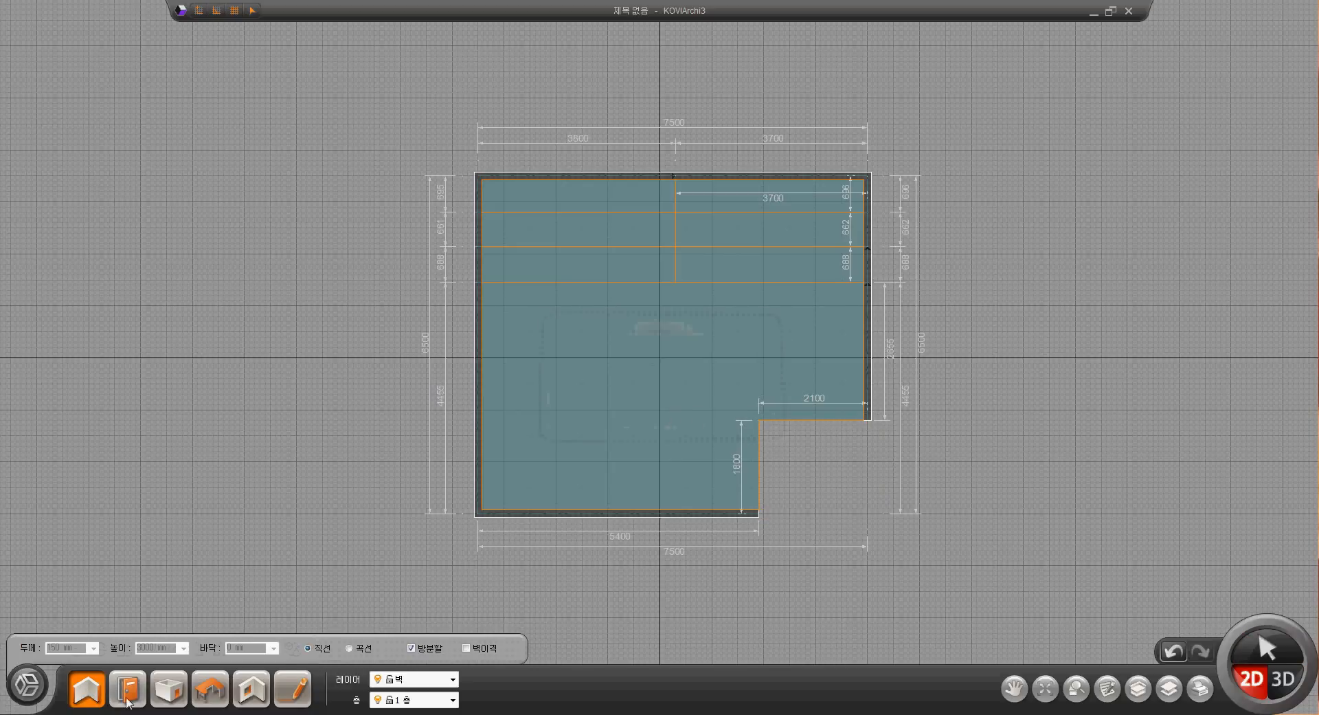
left_click(410, 648)
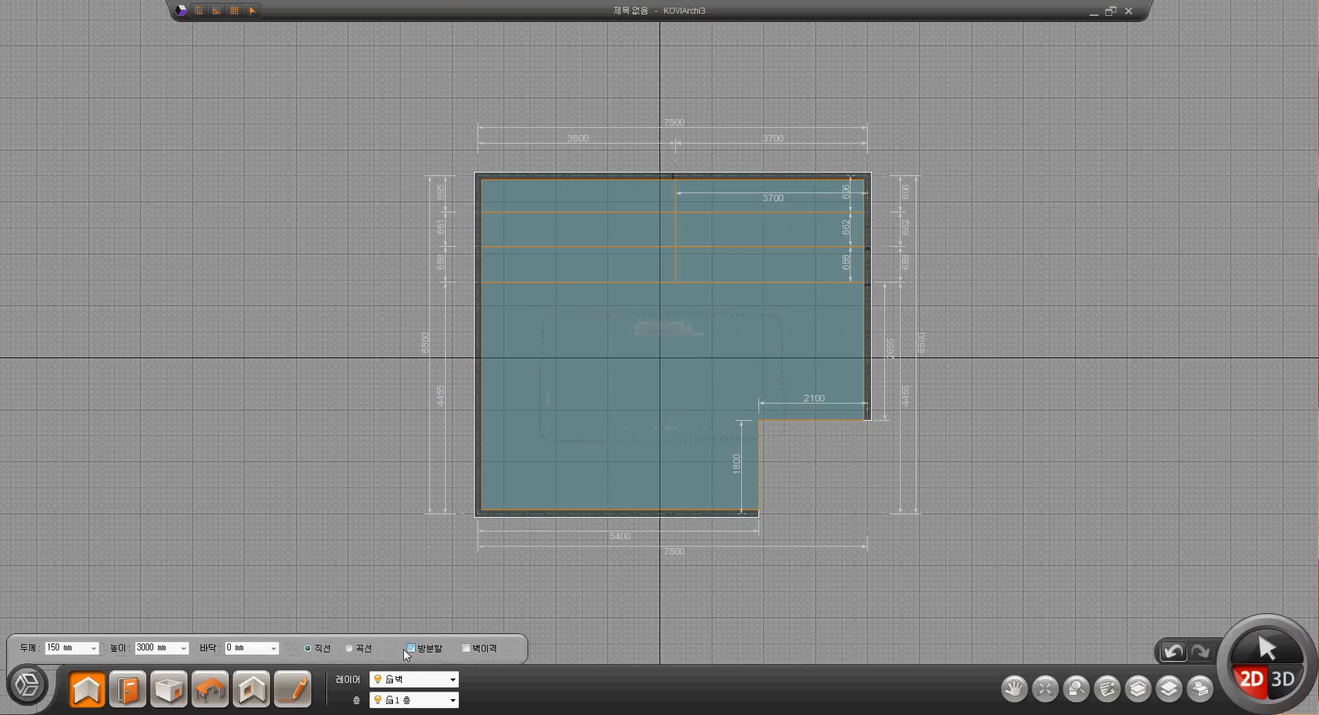
left_click(274, 647)
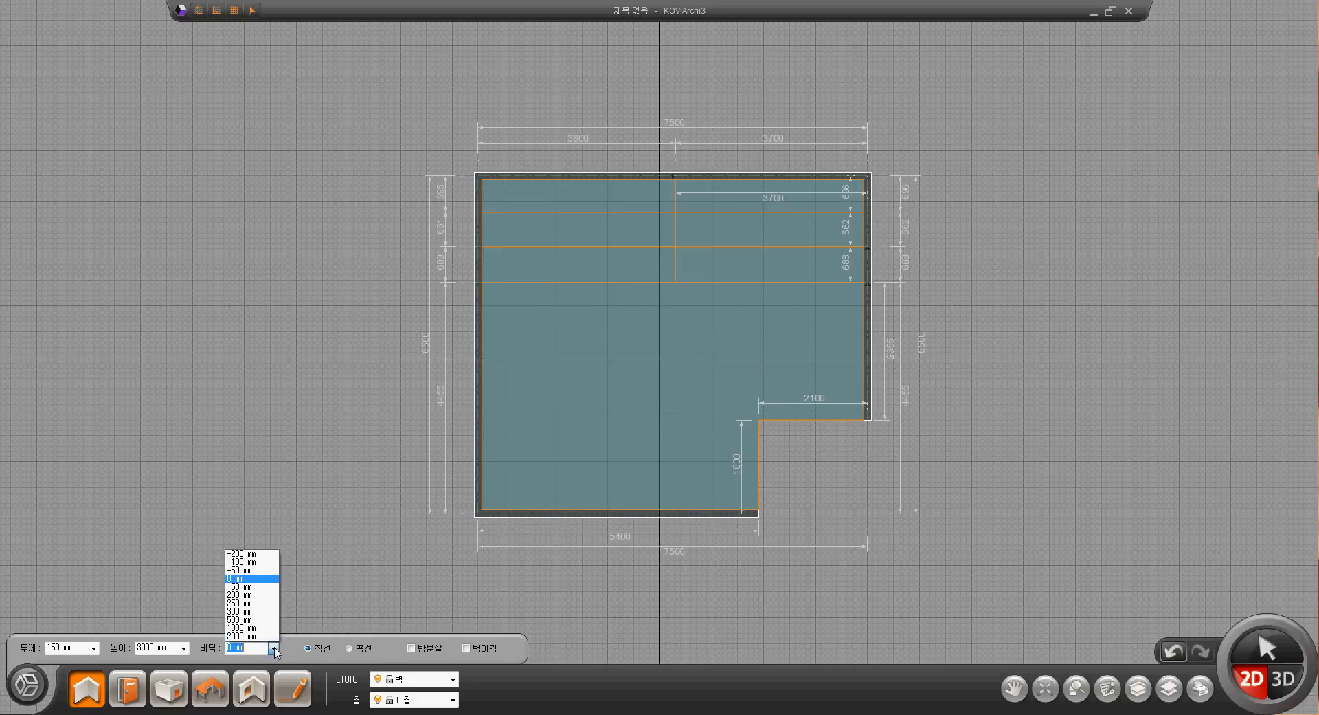
left_click(241, 563)
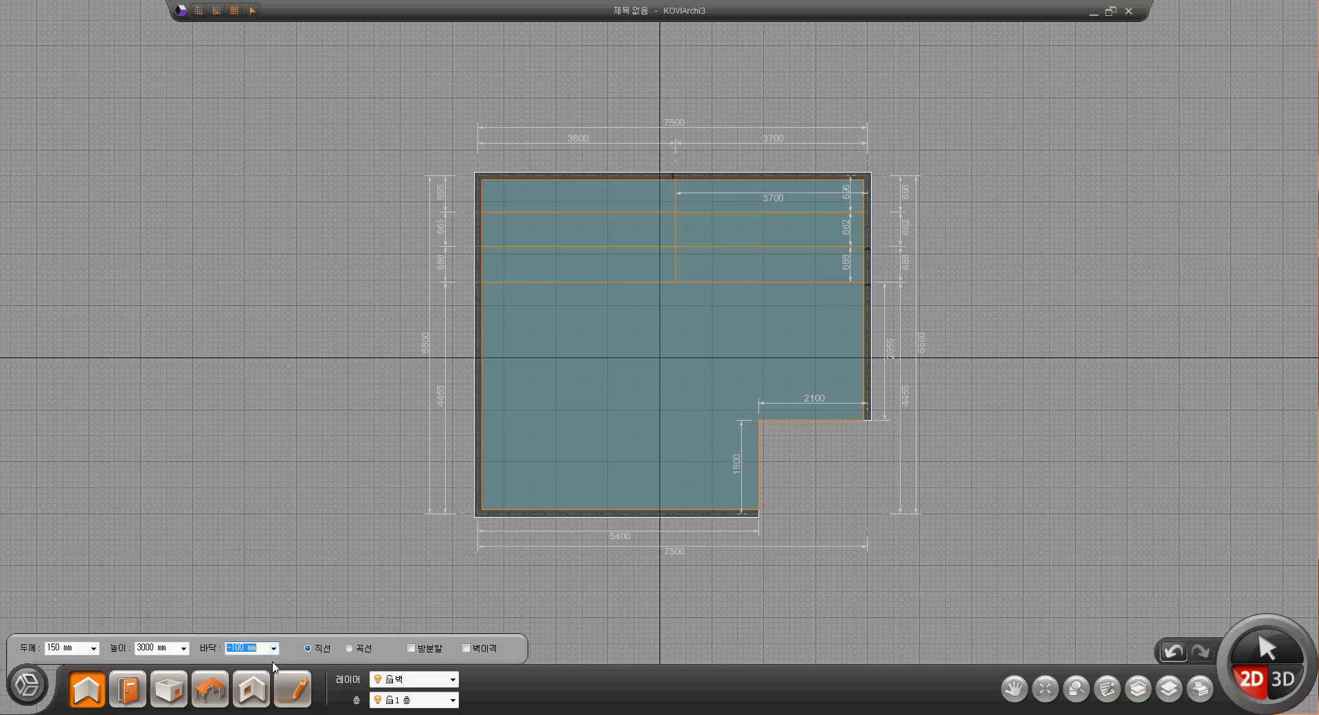
left_click(168, 649)
type("2")
left_click(867, 420)
left_click(867, 512)
left_click(759, 514)
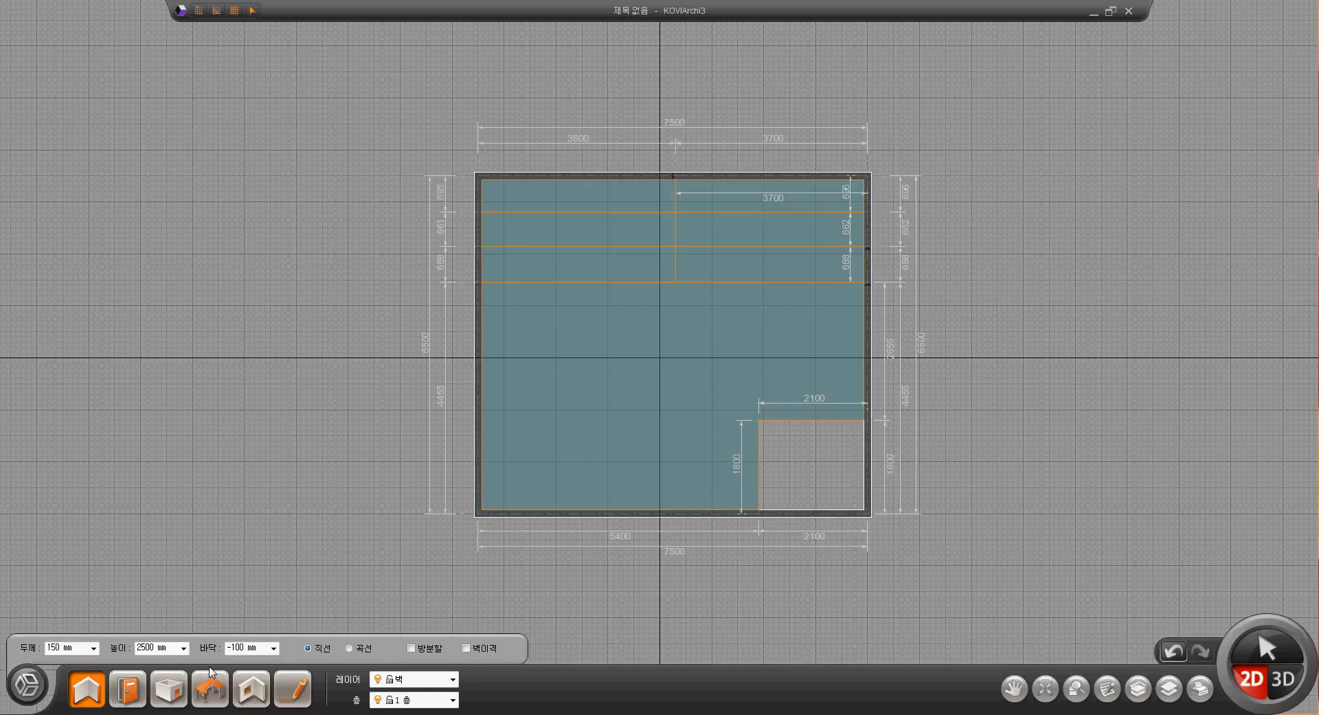
Recreate the corner room with ceiling height 2500 mm and floor height -100 mm, and inspect it in the 3D view
left_click(169, 688)
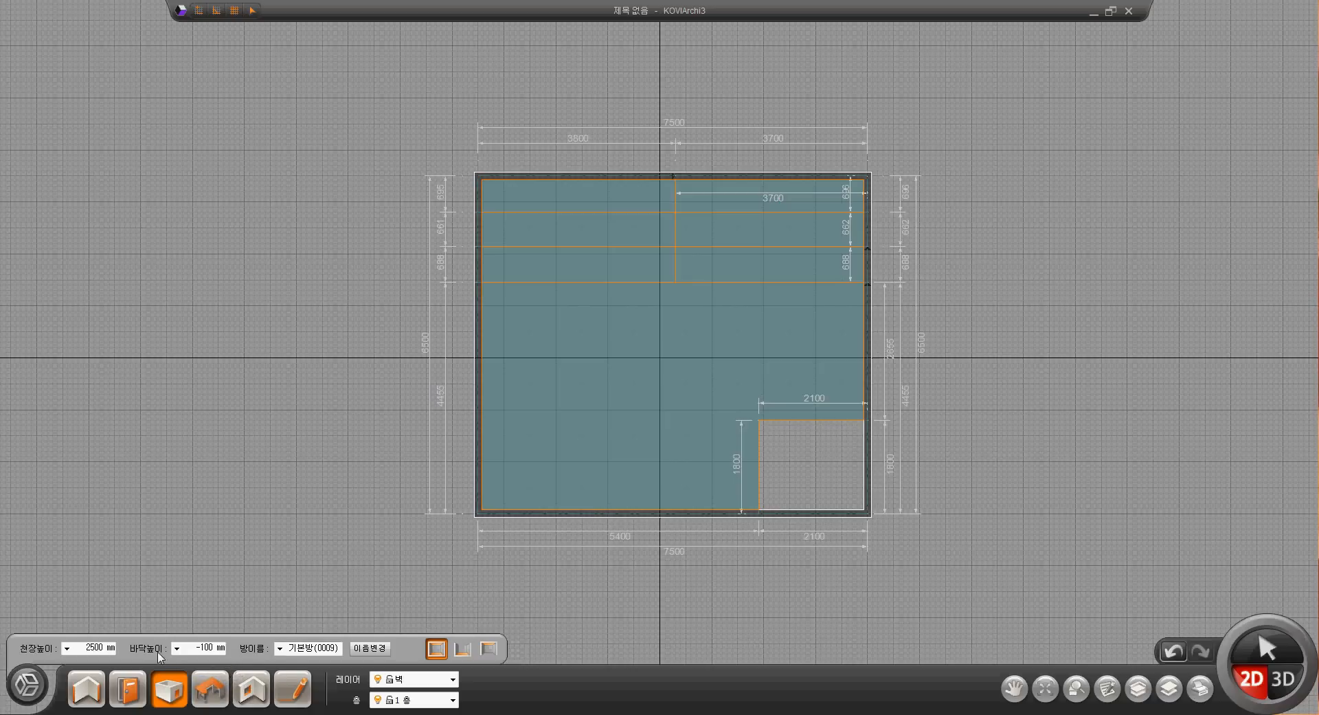
left_click(803, 465)
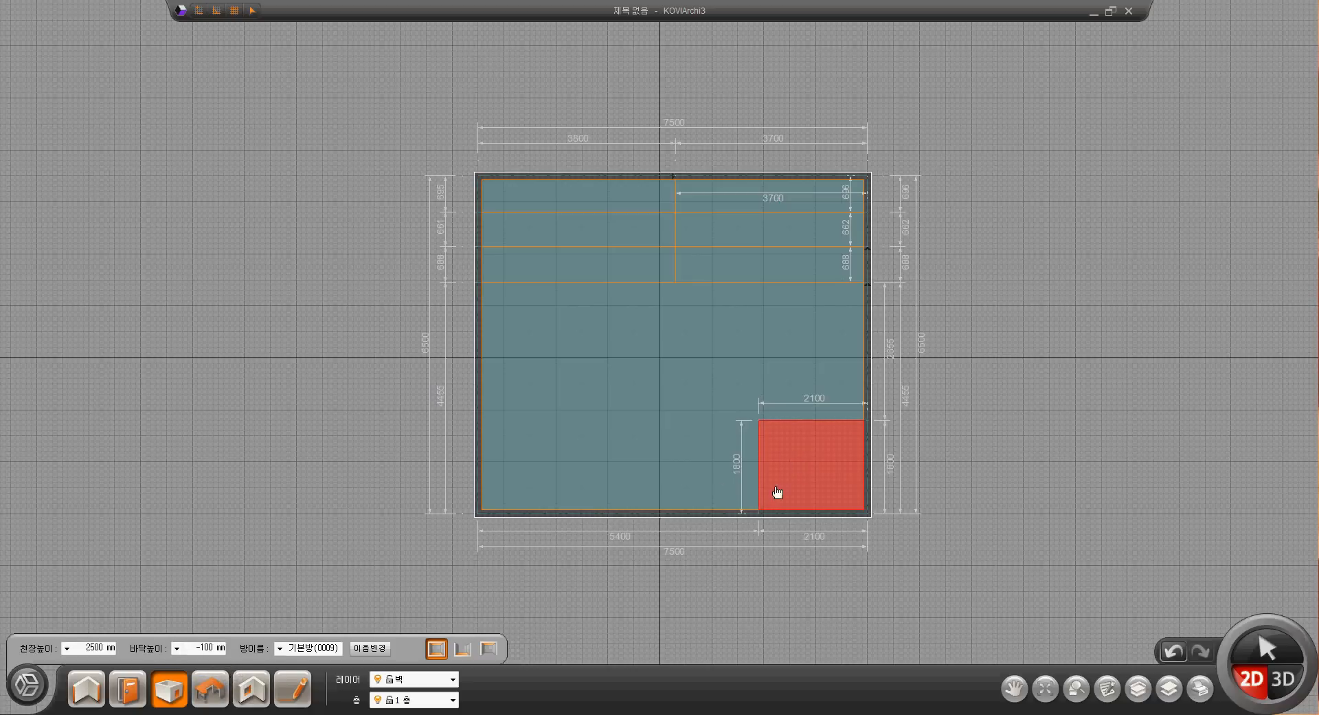
left_click(1282, 680)
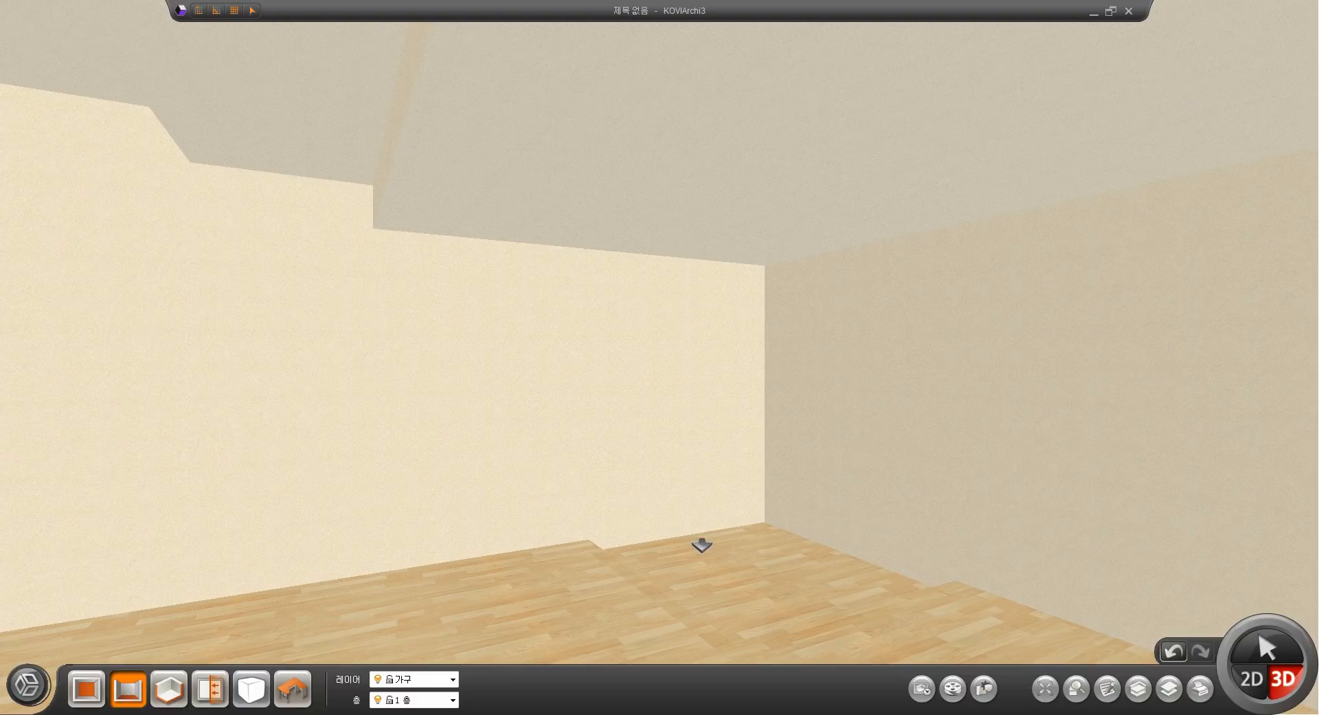
left_click_drag(662, 301, 559, 427)
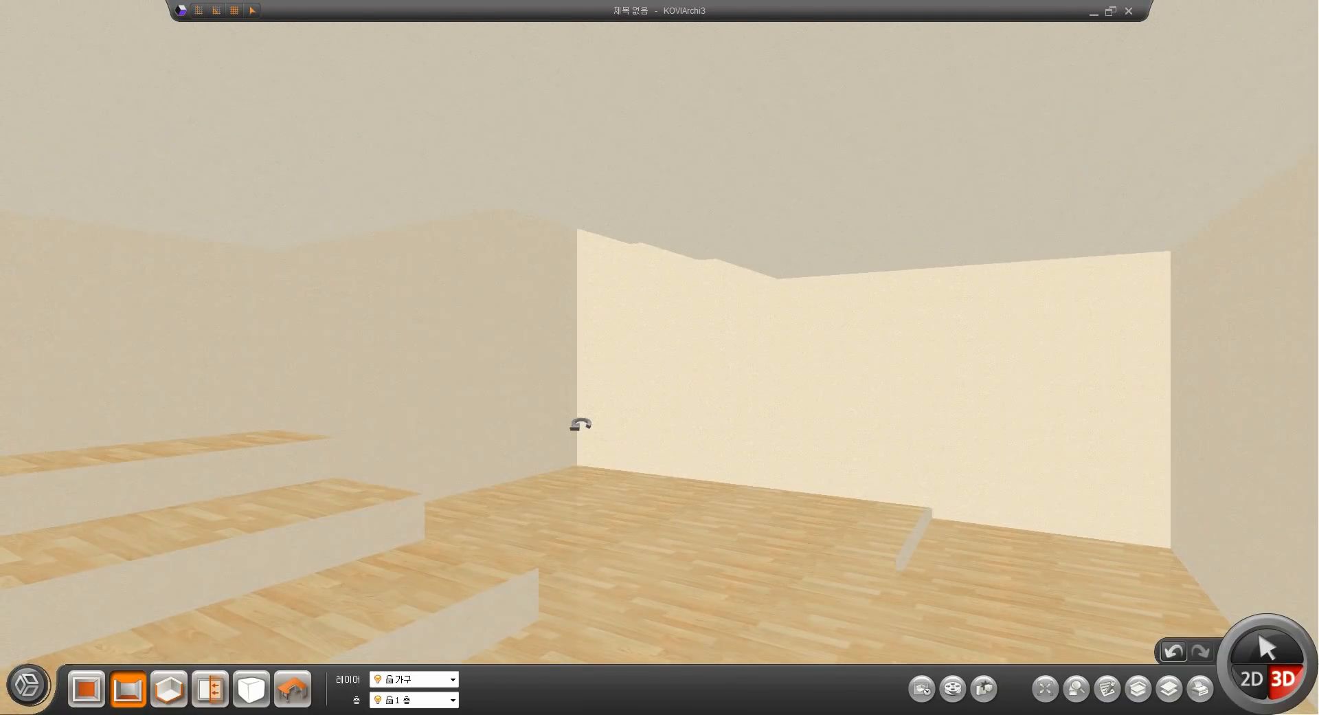